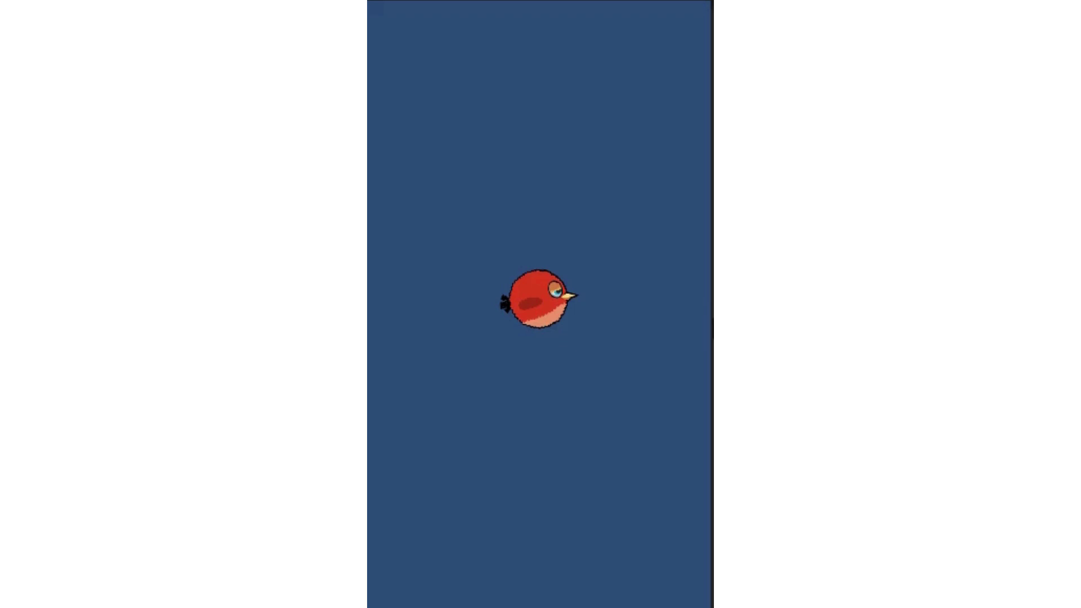
# Step: Play-test the game by making the bird flap upward several times
pyautogui.click(674, 325)
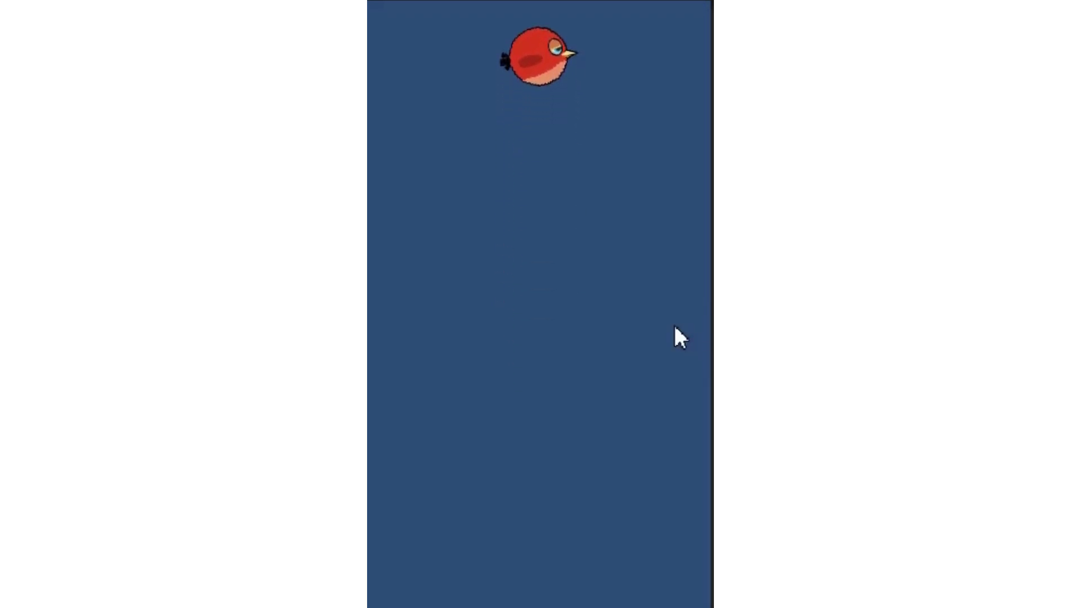
pyautogui.click(646, 279)
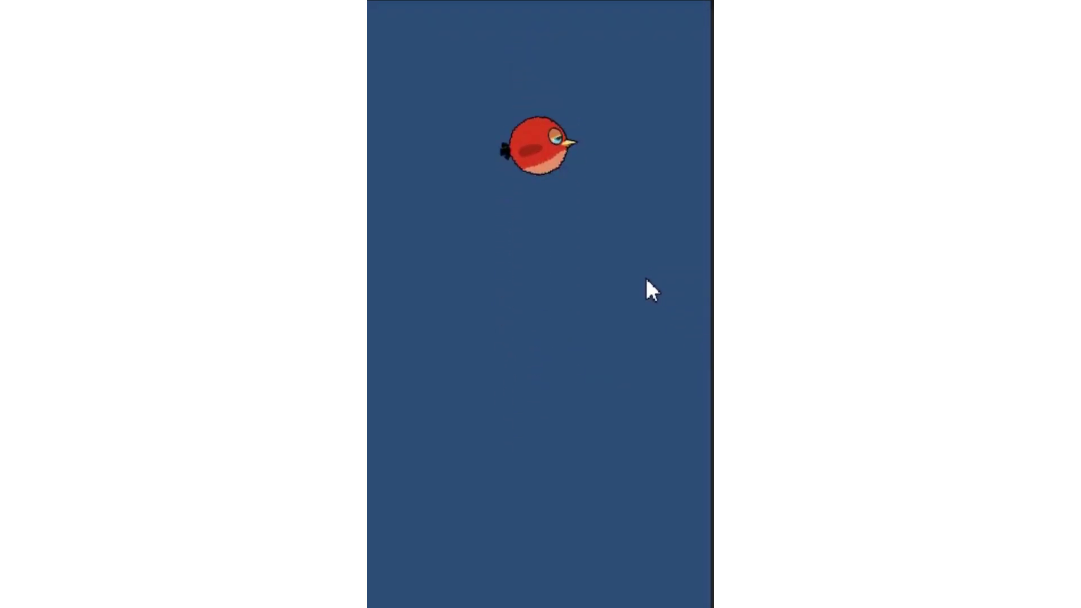
pyautogui.click(646, 280)
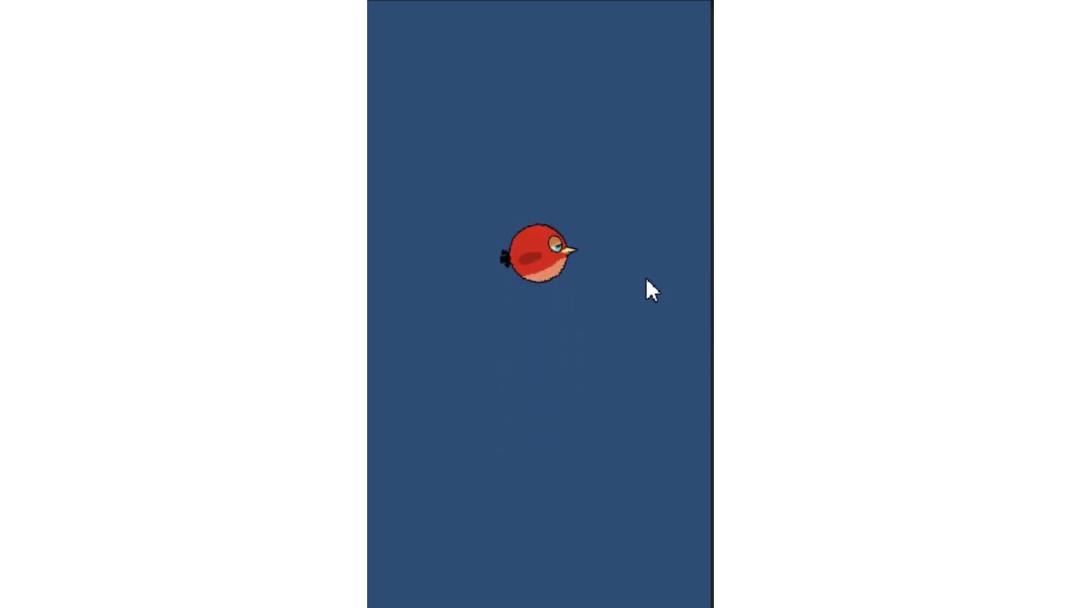
pyautogui.click(647, 280)
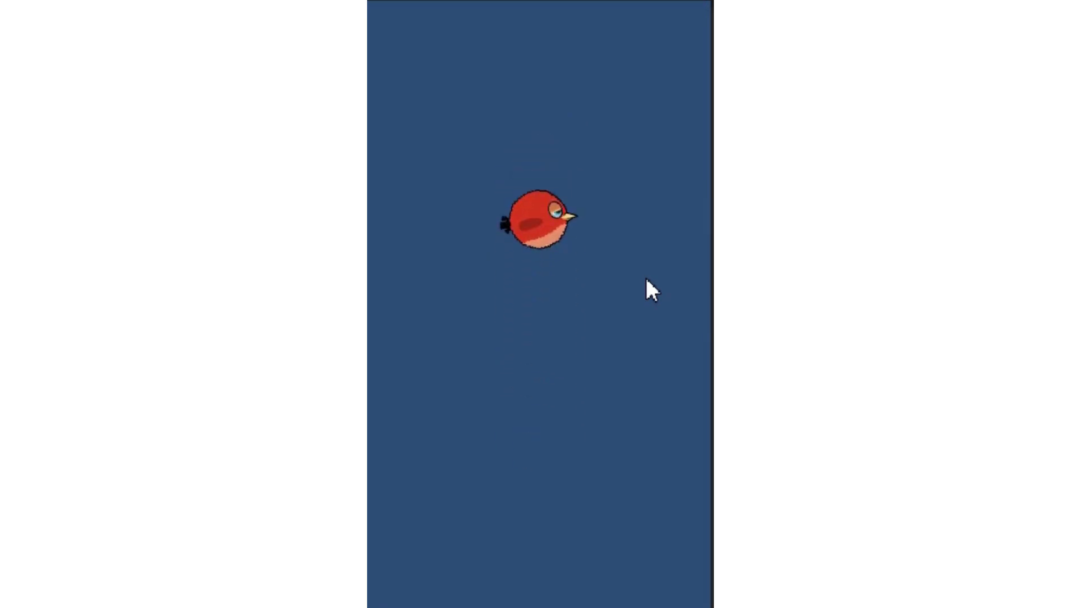
pyautogui.click(647, 279)
pyautogui.click(646, 280)
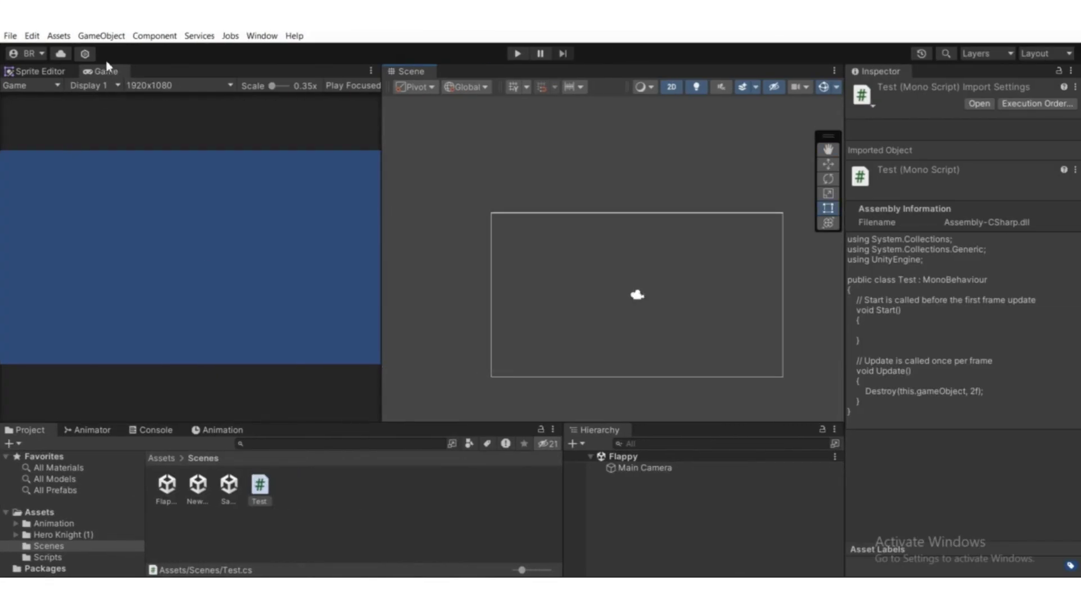
# Step: Switch the Game view to portrait 1080x1920 and deselect the Test script
pyautogui.click(153, 86)
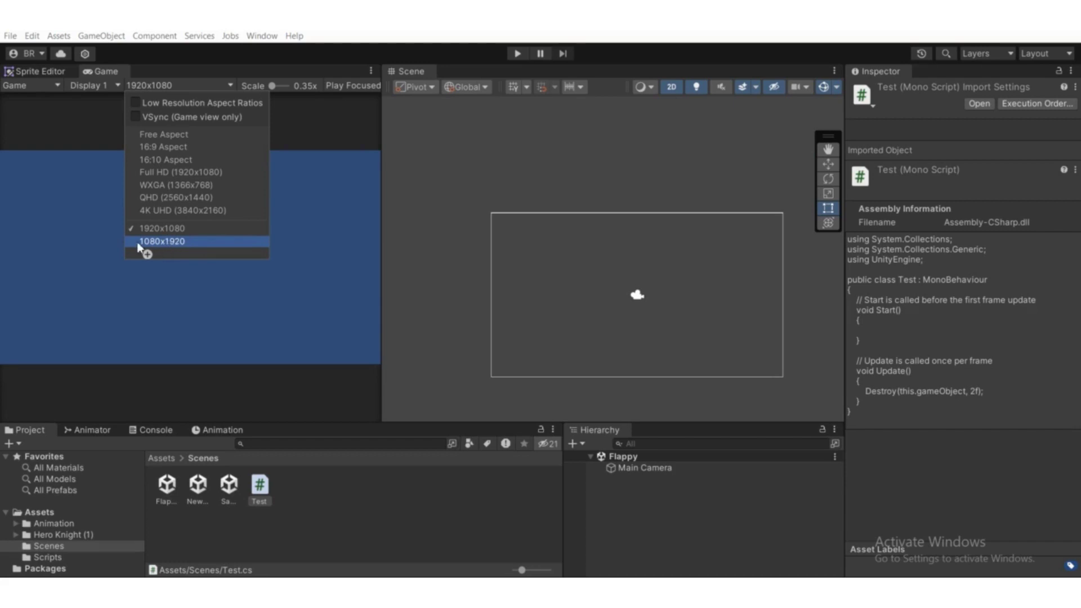
pyautogui.click(176, 248)
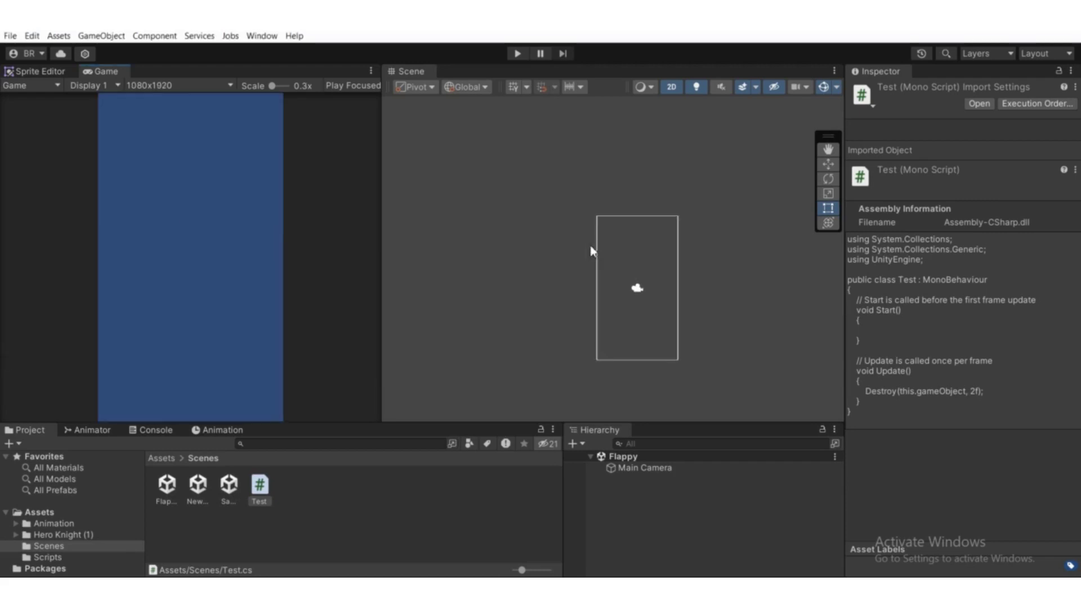
pyautogui.click(374, 501)
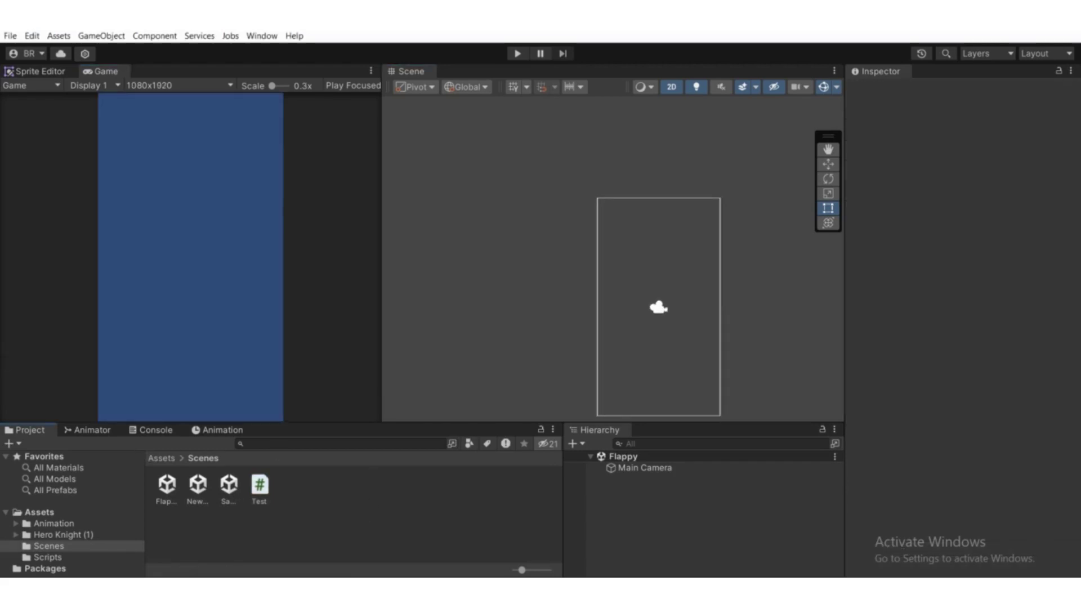
pyautogui.hotkey('alt', 'Tab')
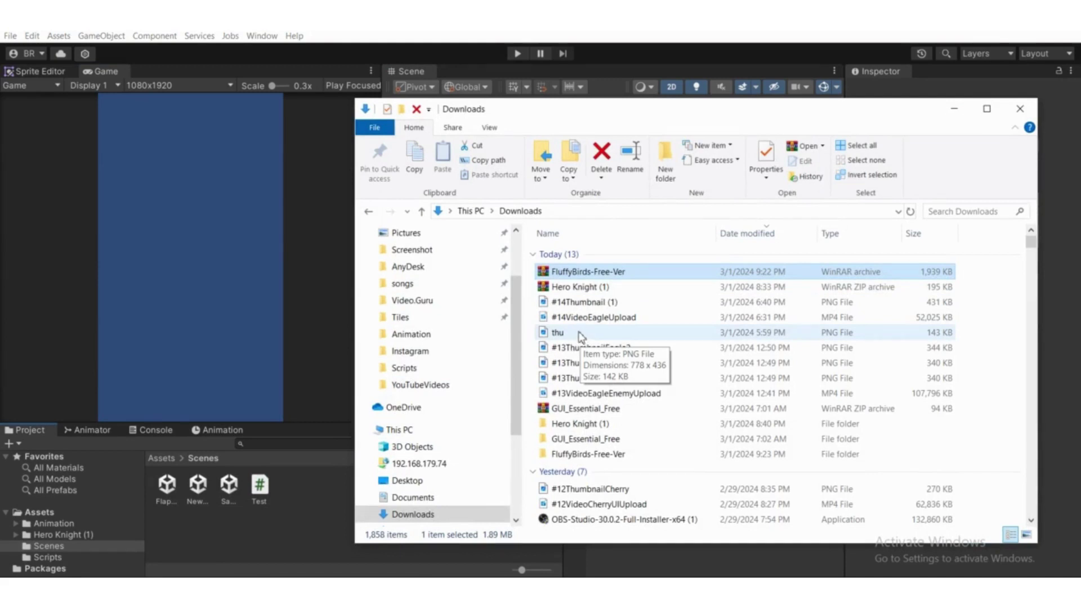
# Step: Drag the extracted FluffyBirds-Free-Ver folder from Downloads into Unity's Project panel
pyautogui.click(577, 456)
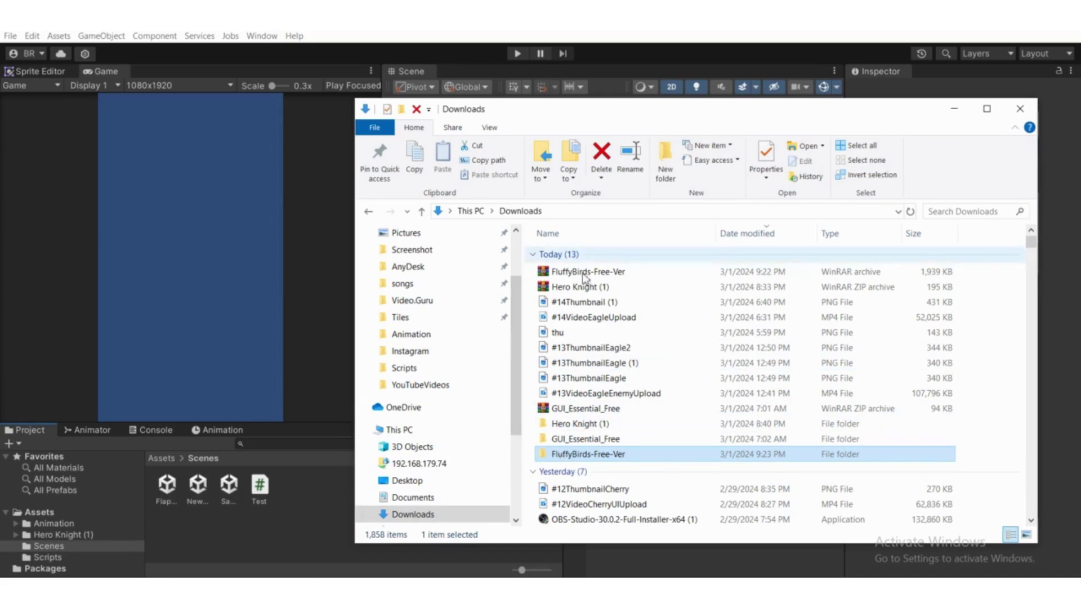
pyautogui.moveTo(580, 459); pyautogui.dragTo(53, 514)
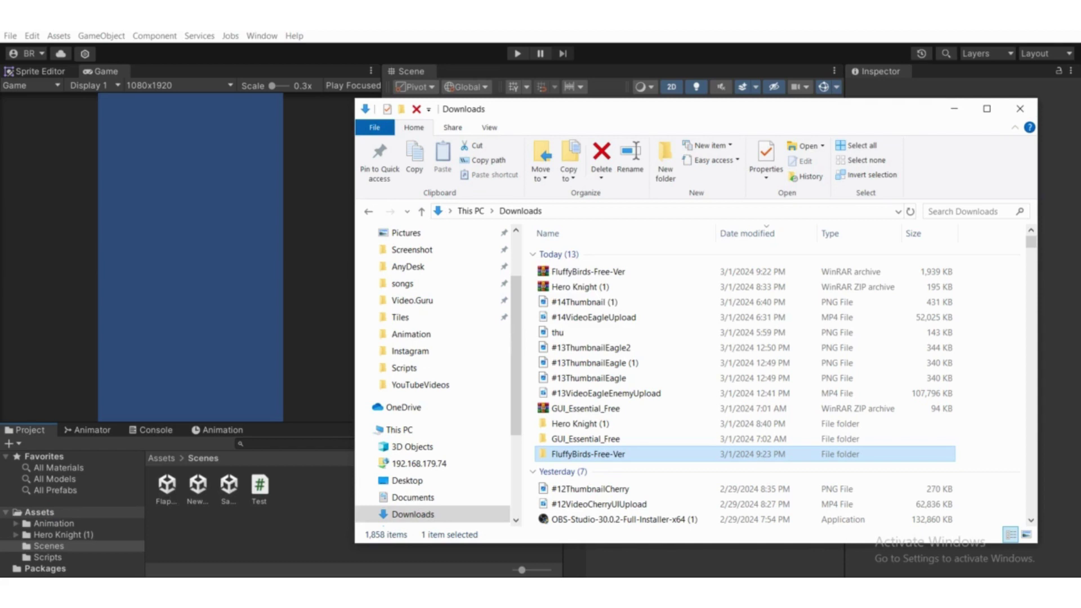
# Step: Return to Unity and collapse the expanded Hero Knight (1) folder in the Project panel
pyautogui.click(954, 109)
pyautogui.moveTo(678, 558)
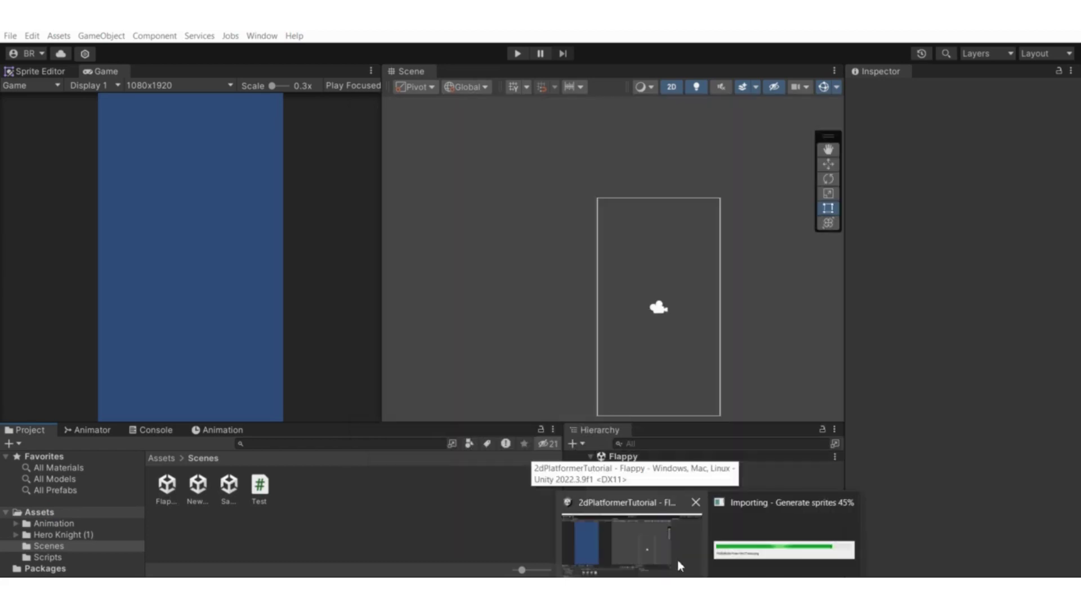
pyautogui.click(678, 558)
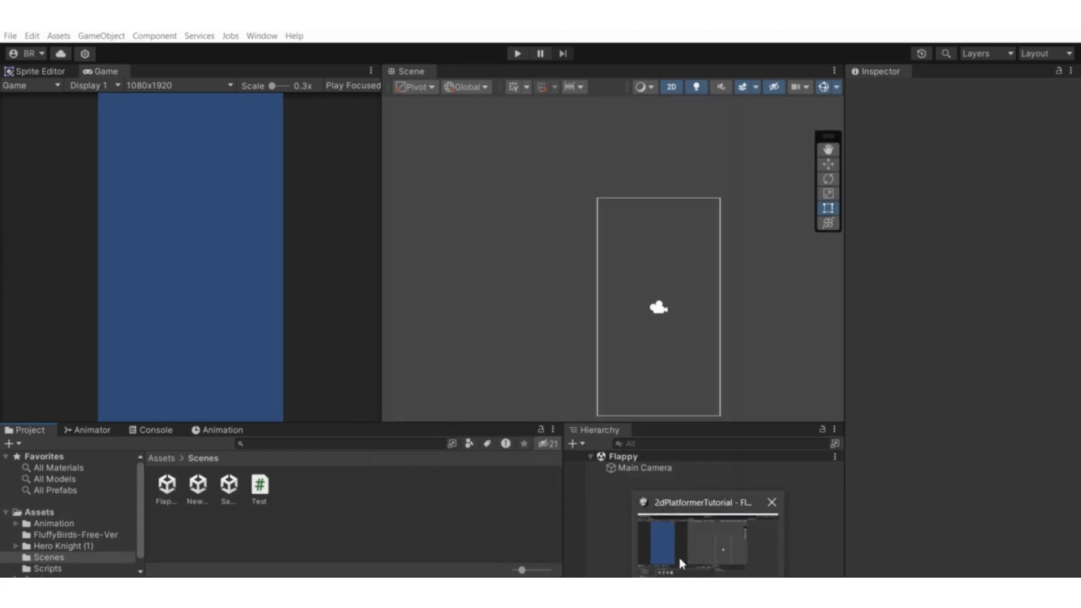
pyautogui.click(16, 546)
pyautogui.scroll(-3, 83, 538)
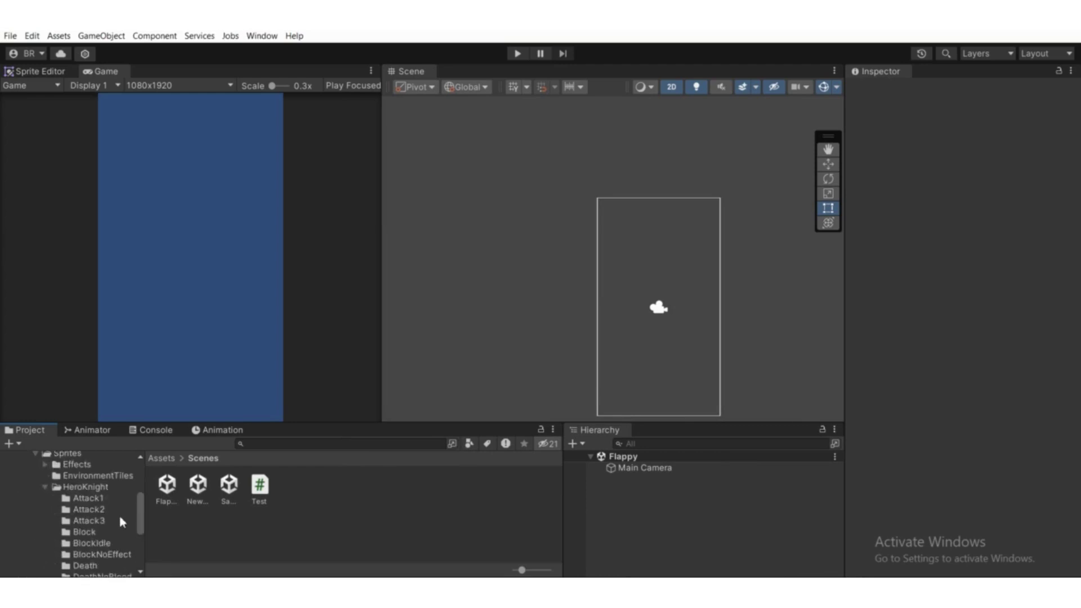
pyautogui.click(85, 514)
pyautogui.scroll(5, 86, 514)
pyautogui.click(24, 557)
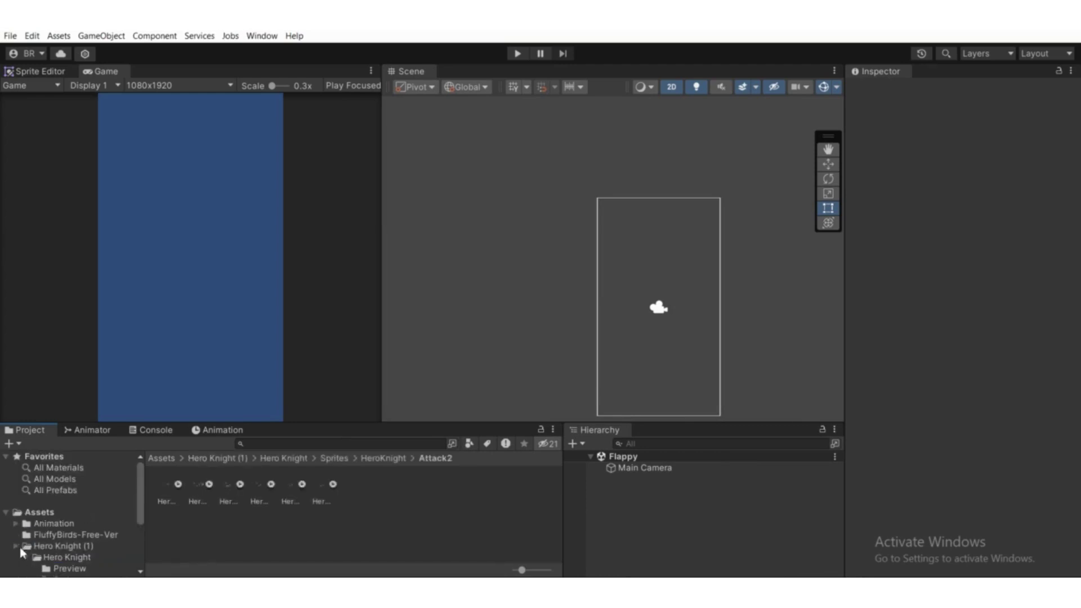
pyautogui.click(16, 545)
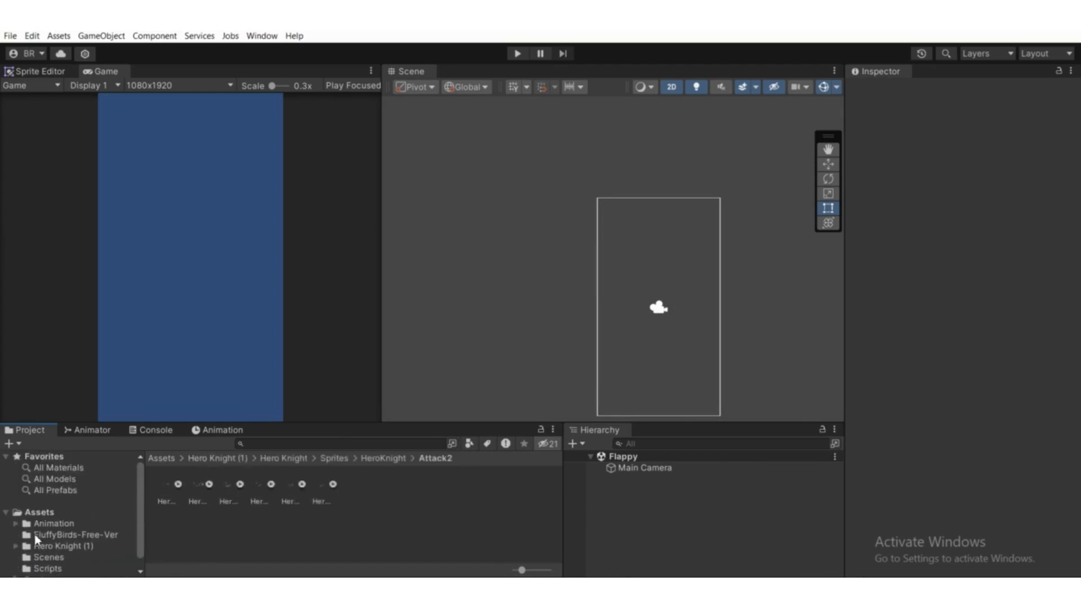
# Step: Open FluffyBirds-Free-Ver and show Red_Bird's import settings after briefly checking Logs
pyautogui.click(36, 535)
pyautogui.click(290, 488)
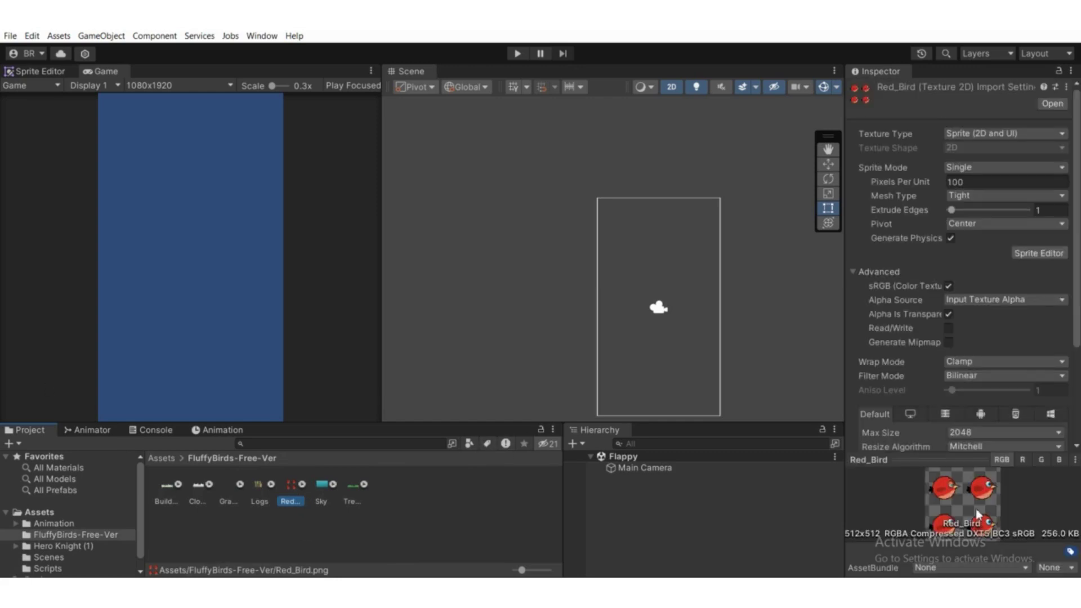
pyautogui.click(258, 491)
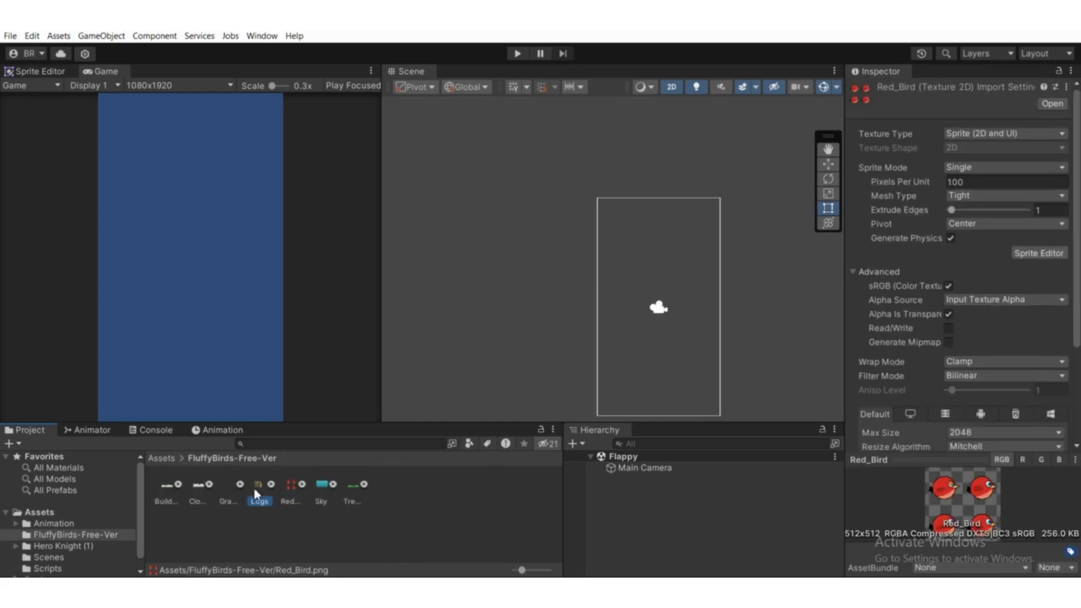
pyautogui.click(292, 496)
# Step: Open Red_Bird in the Sprite Editor and pan and zoom over its four-bird sheet
pyautogui.click(1039, 253)
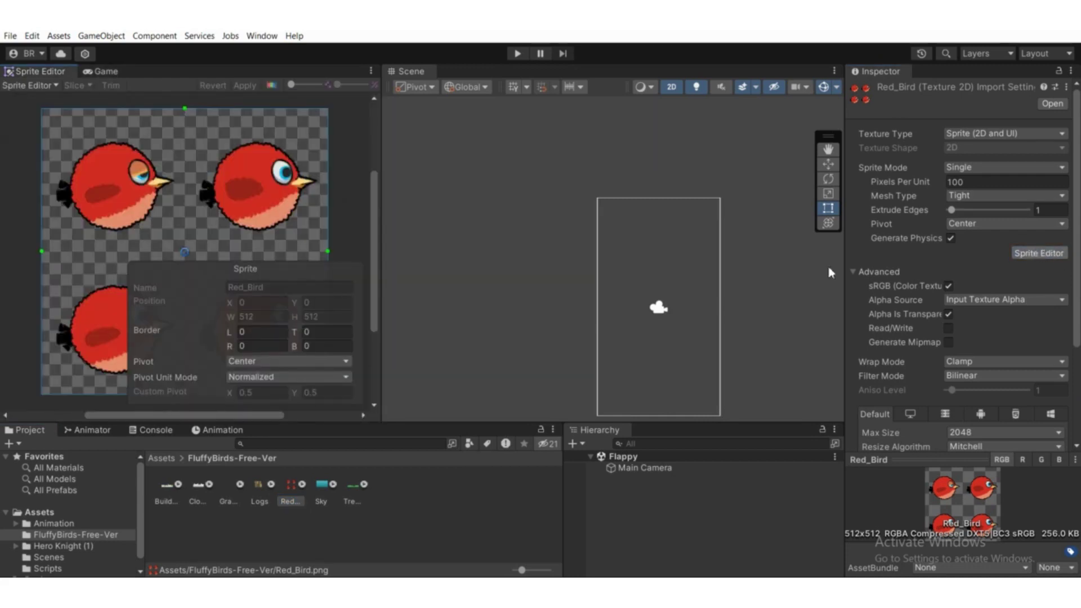
pyautogui.scroll(-2, 327, 153)
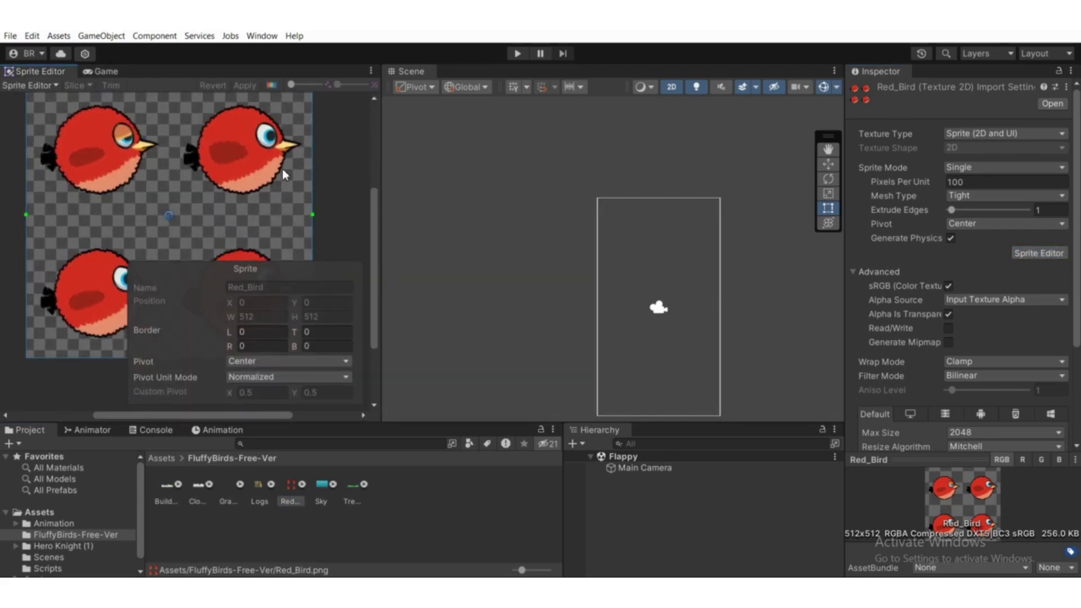
pyautogui.moveTo(190, 198); pyautogui.dragTo(217, 206, button='middle')
pyautogui.scroll(2, 217, 206)
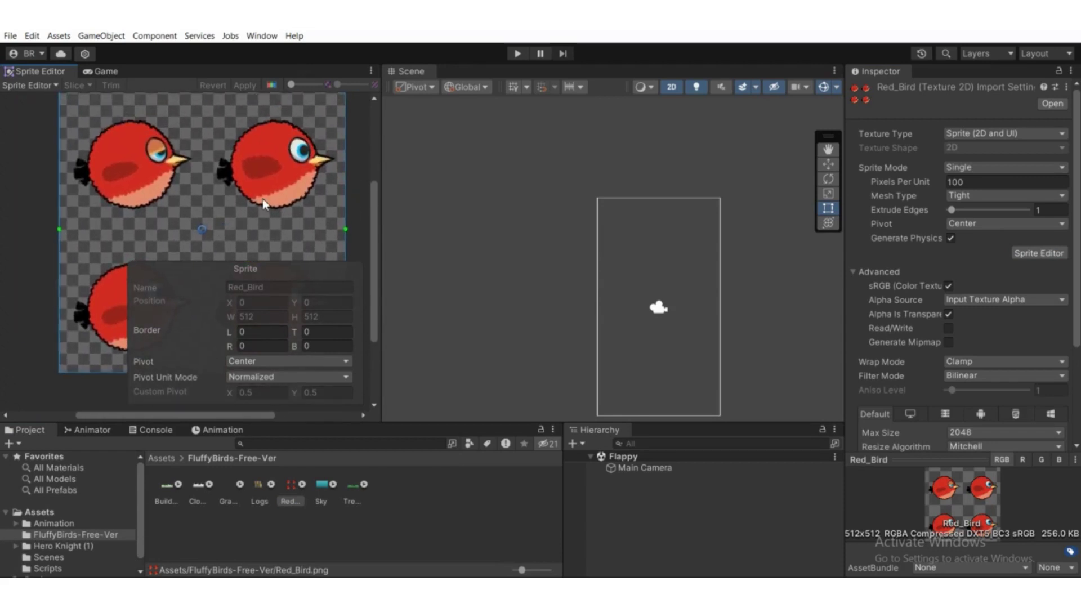
pyautogui.scroll(-1, 251, 194)
# Step: Give Red_Bird Sprite Mode Multiple, 16 pixels per unit, Point (no filter), Compression None, and apply
pyautogui.click(960, 175)
pyautogui.click(974, 192)
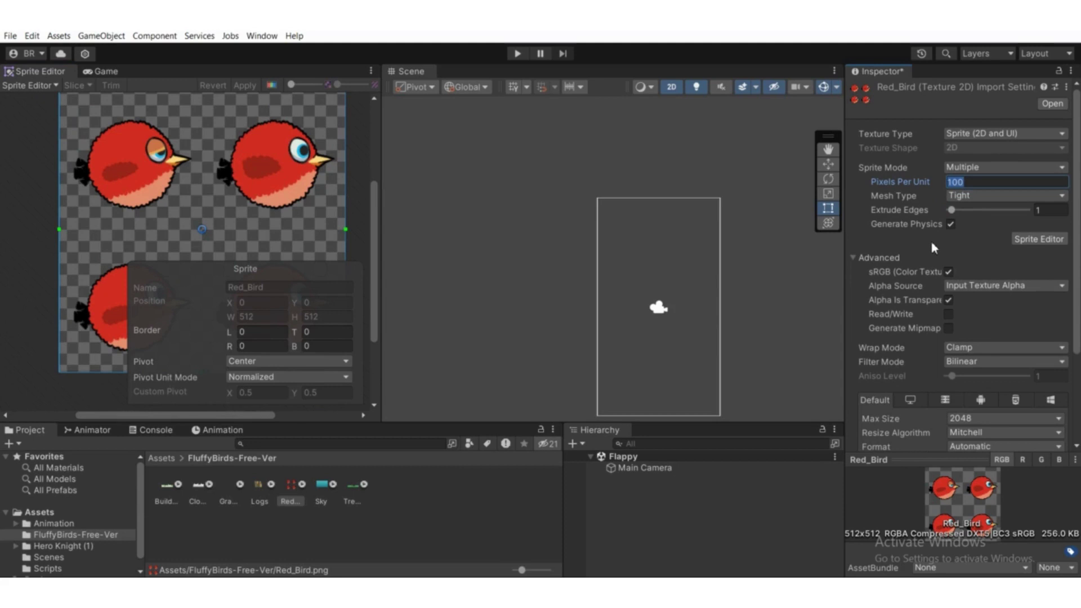
pyautogui.write('16')
pyautogui.scroll(-2, 965, 357)
pyautogui.click(955, 325)
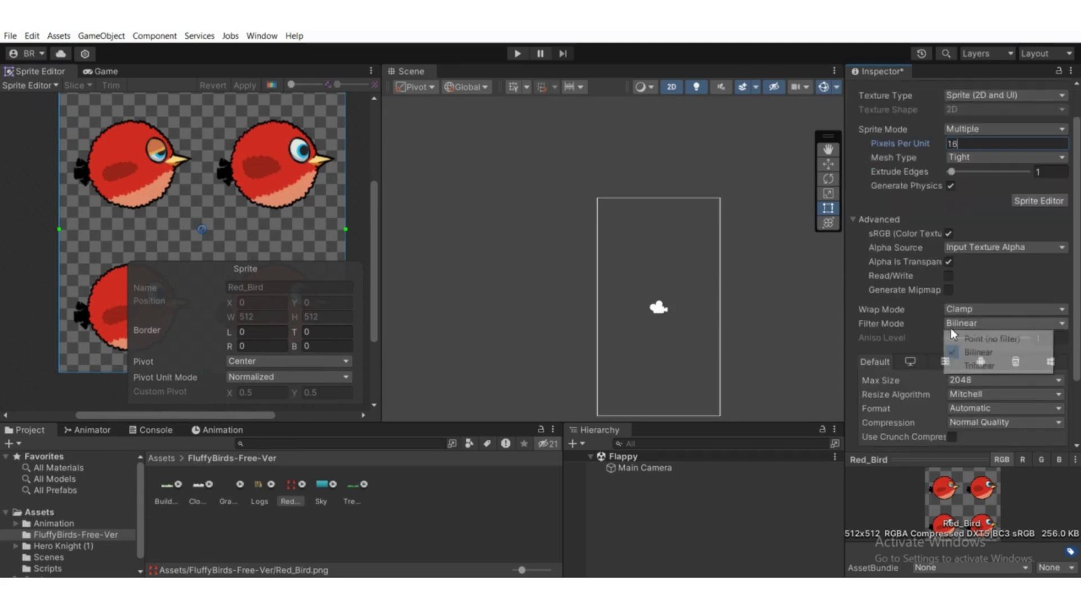
pyautogui.click(984, 339)
pyautogui.scroll(-4, 987, 349)
pyautogui.click(983, 345)
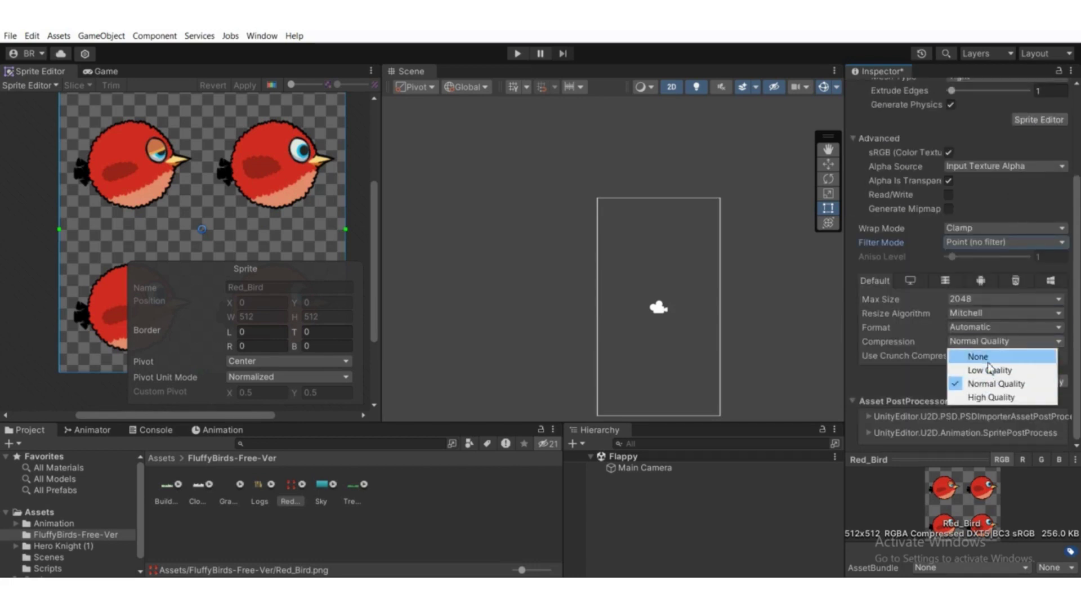
pyautogui.click(980, 353)
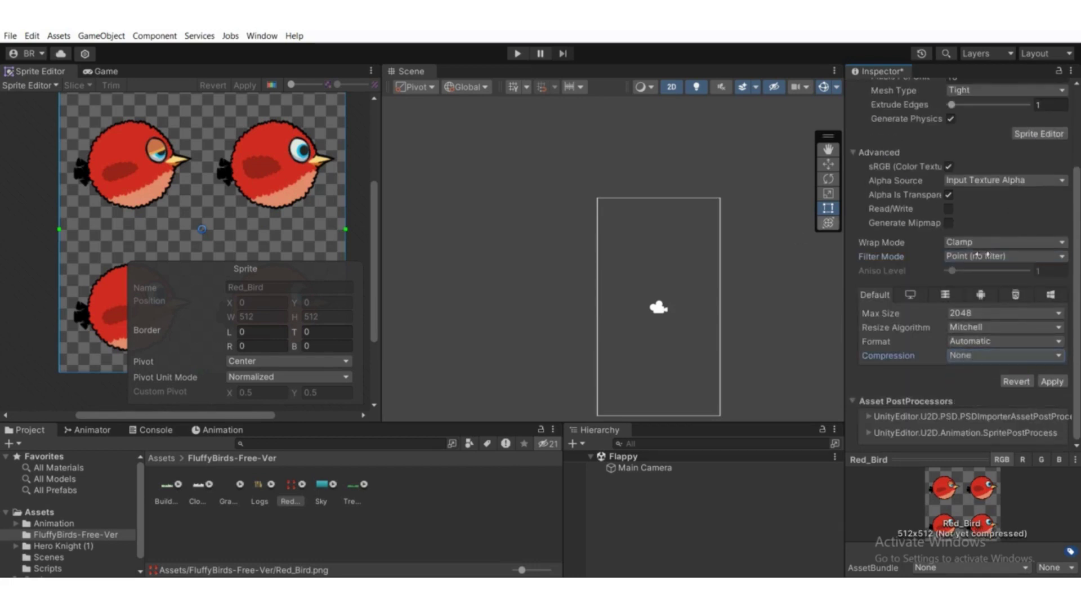
pyautogui.click(1052, 381)
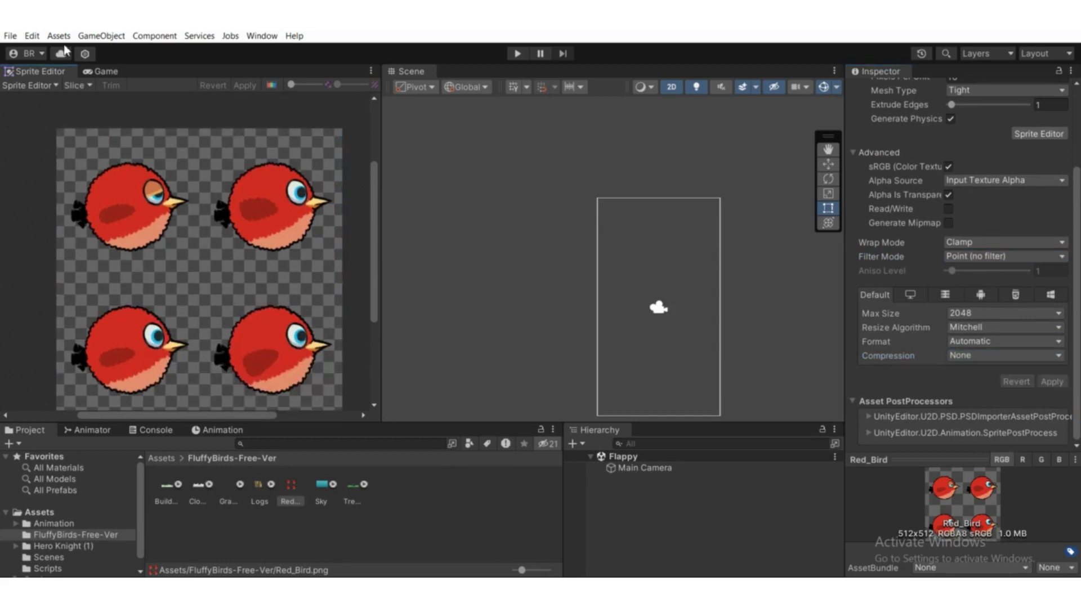
# Step: Slice Red_Bird by Grid By Cell Count with 2 columns and 2 rows, and apply
pyautogui.click(75, 86)
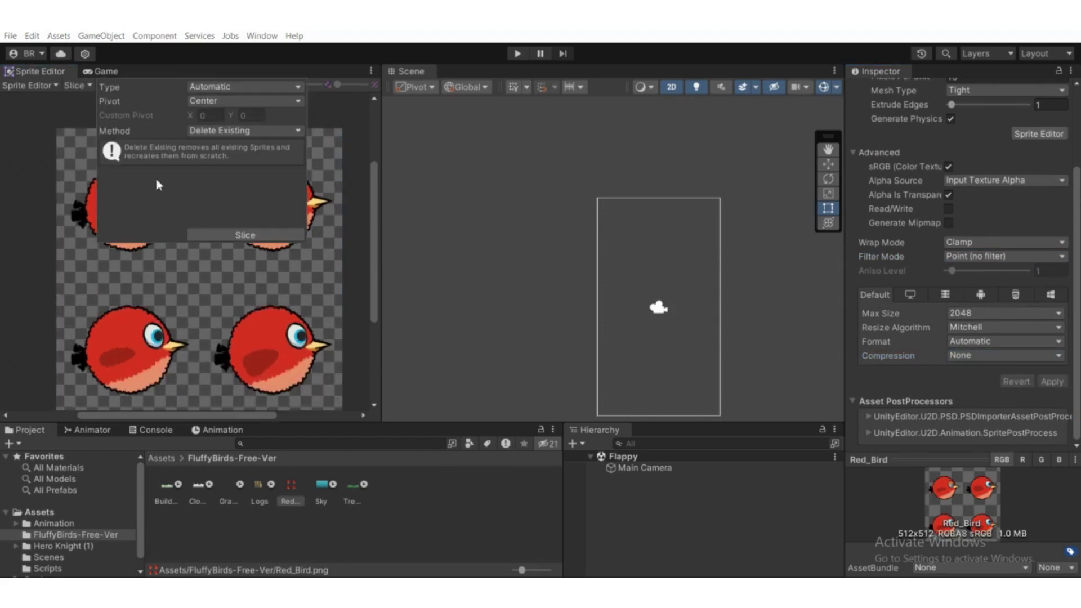
pyautogui.click(219, 92)
pyautogui.click(229, 129)
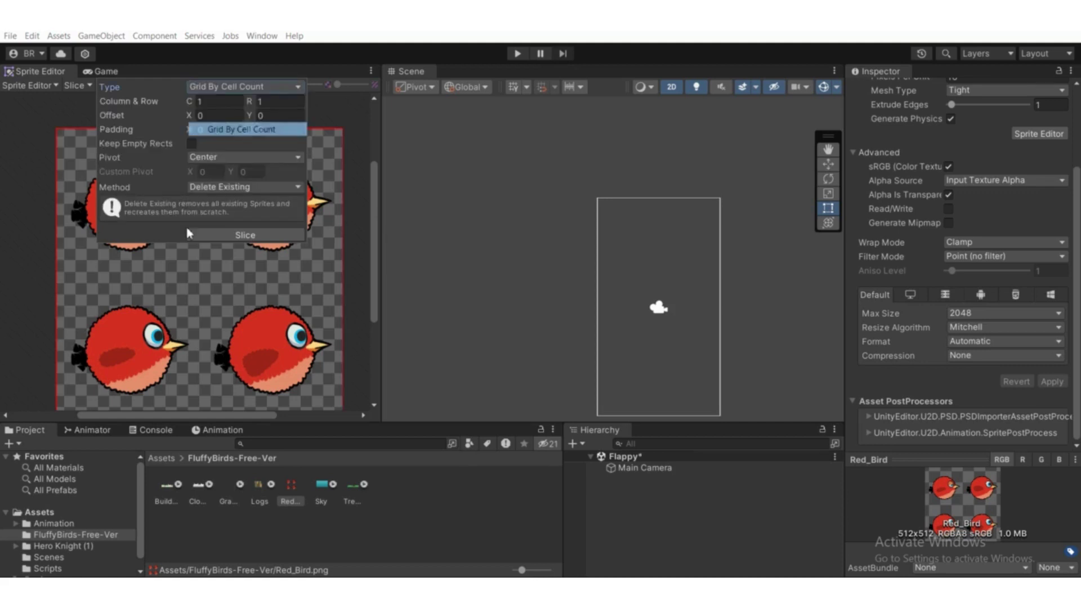
pyautogui.click(187, 234)
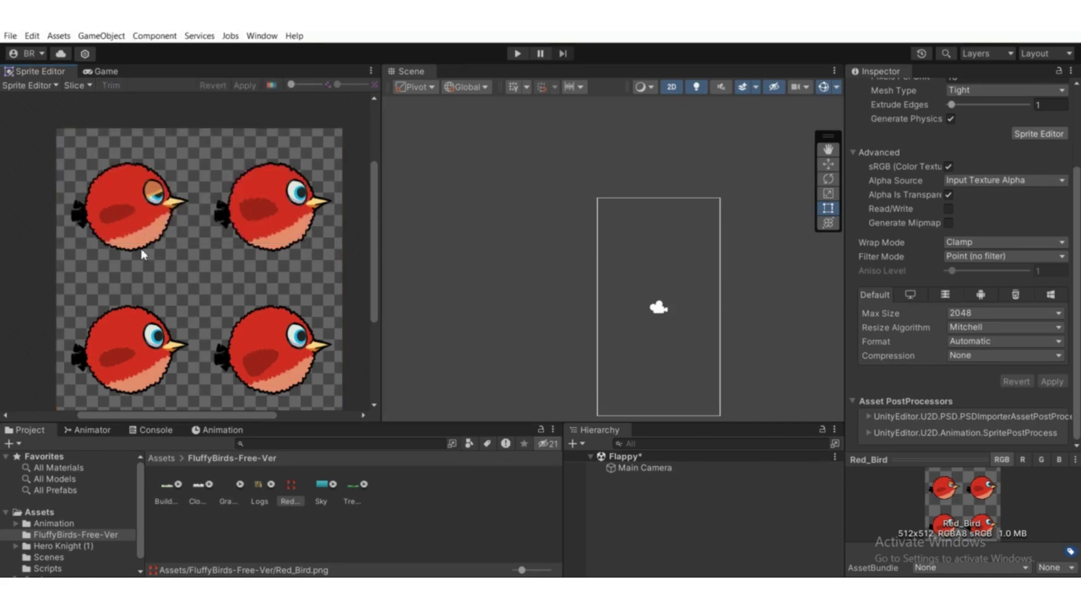
pyautogui.click(78, 85)
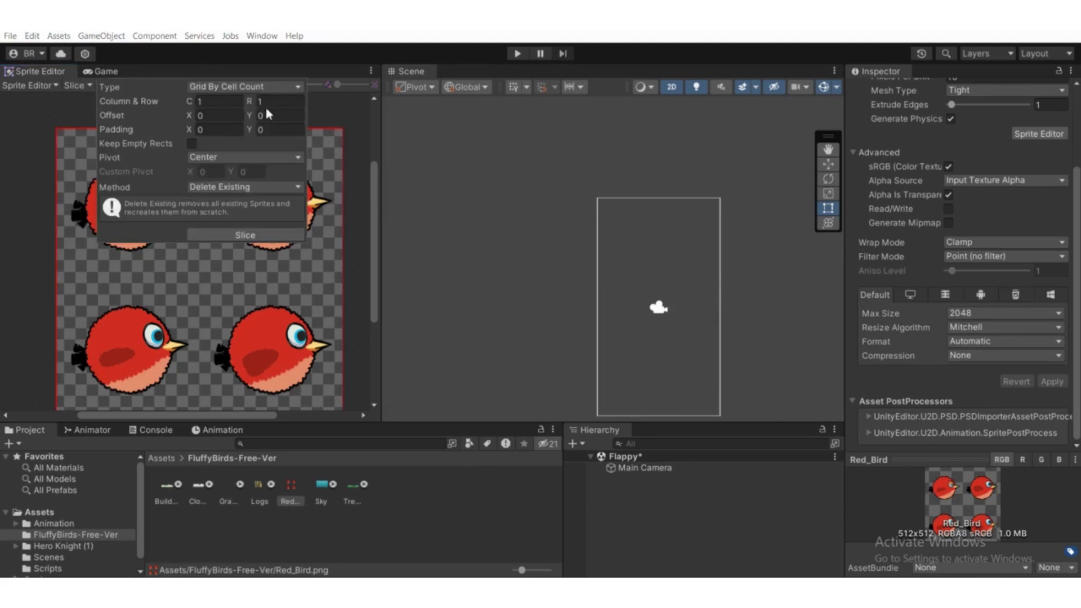
pyautogui.write('2')
pyautogui.click(283, 101)
pyautogui.write('2')
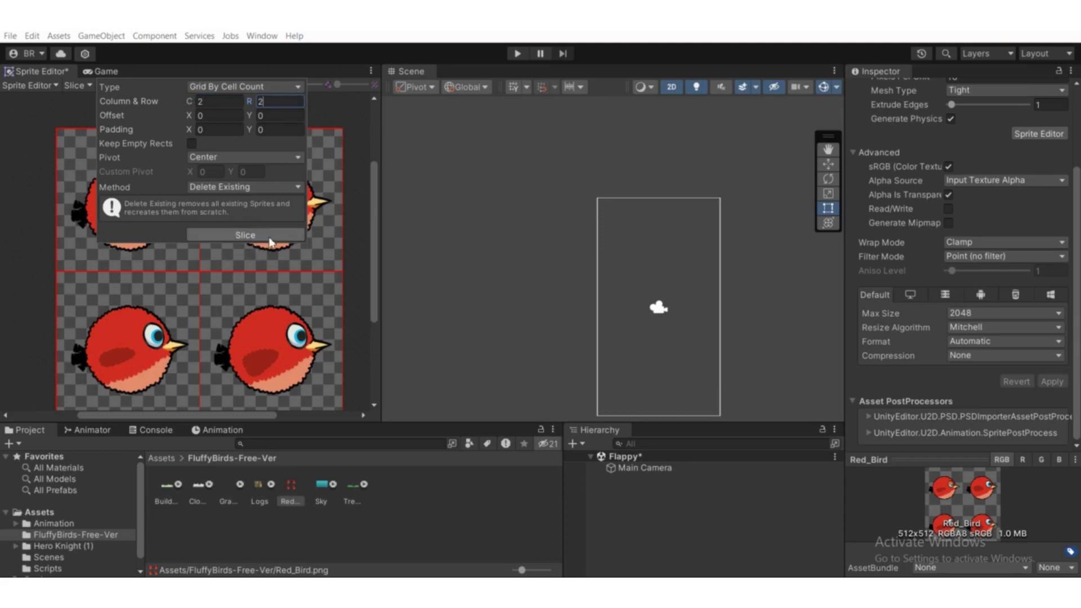
pyautogui.click(223, 235)
pyautogui.click(245, 86)
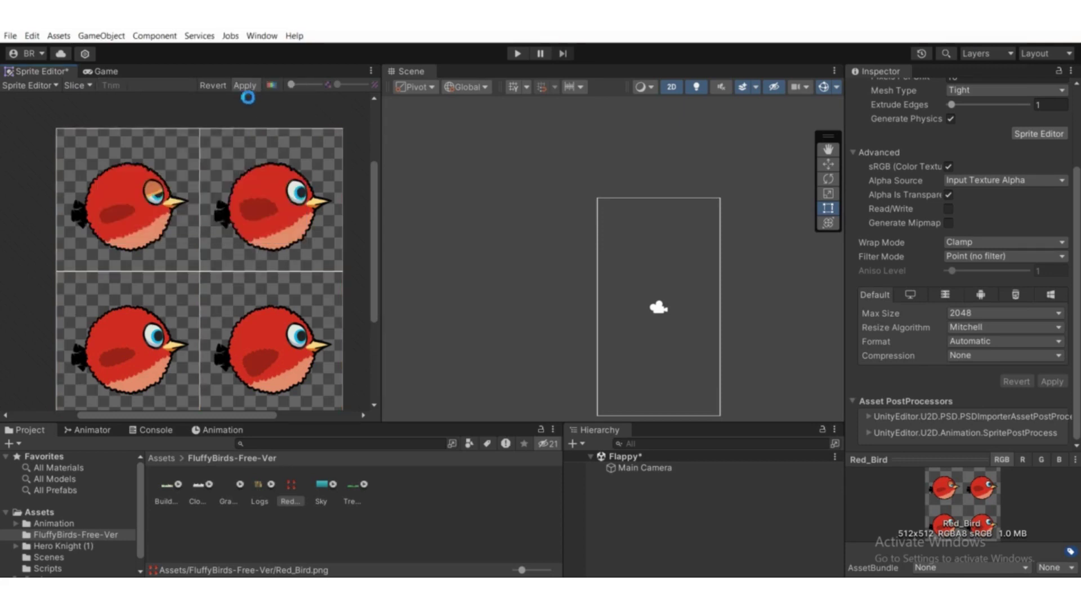
# Step: Expand Red_Bird to reveal its four sliced sprites and return to the Game view
pyautogui.click(303, 485)
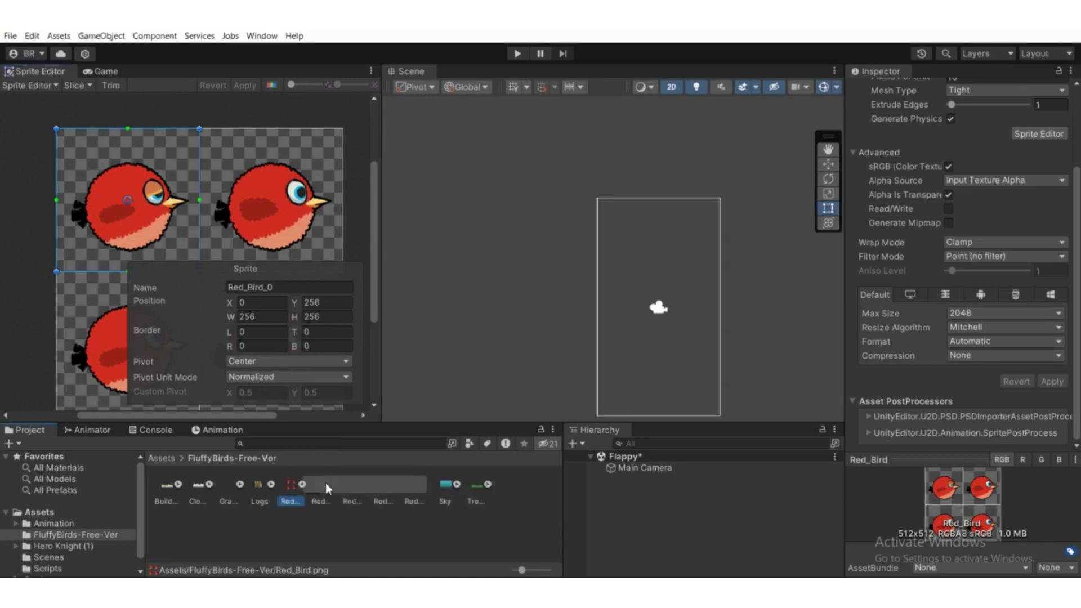
pyautogui.scroll(2, 583, 372)
pyautogui.moveTo(584, 371); pyautogui.dragTo(502, 378)
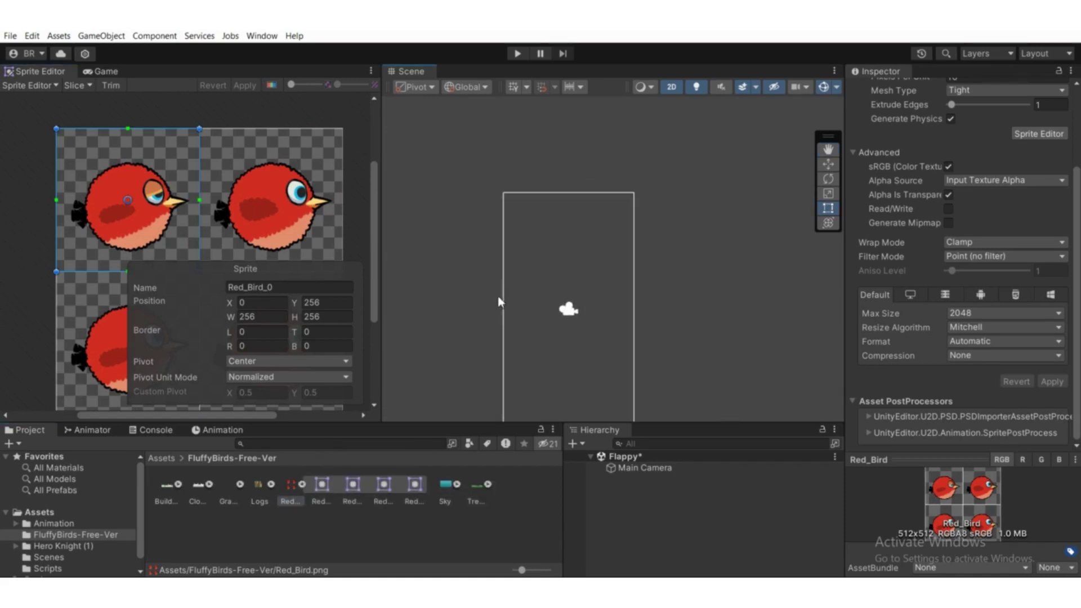
pyautogui.click(109, 72)
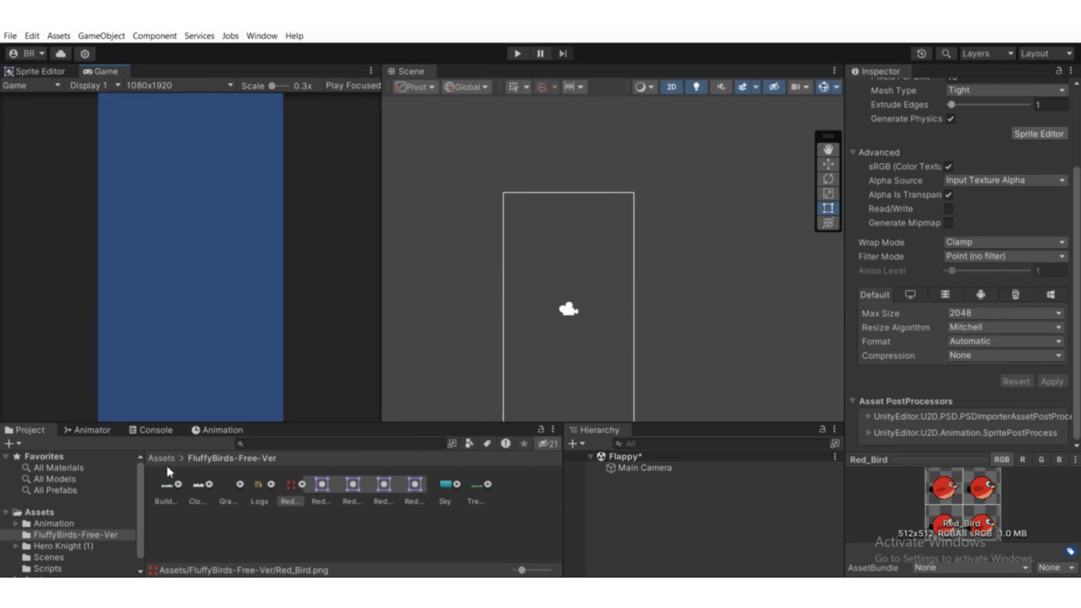
pyautogui.rightClick(40, 431)
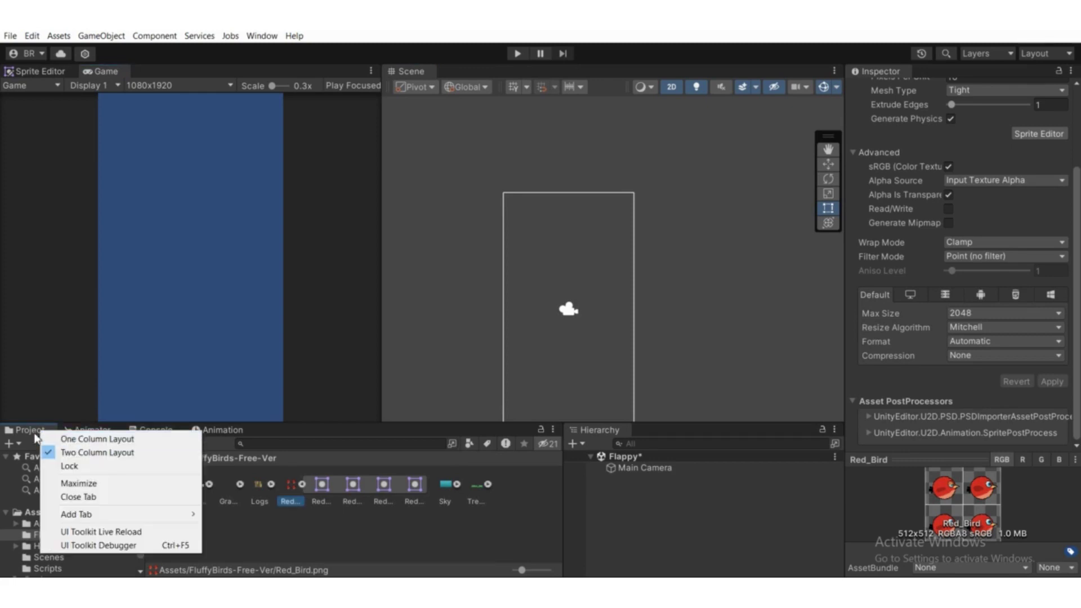
pyautogui.click(234, 432)
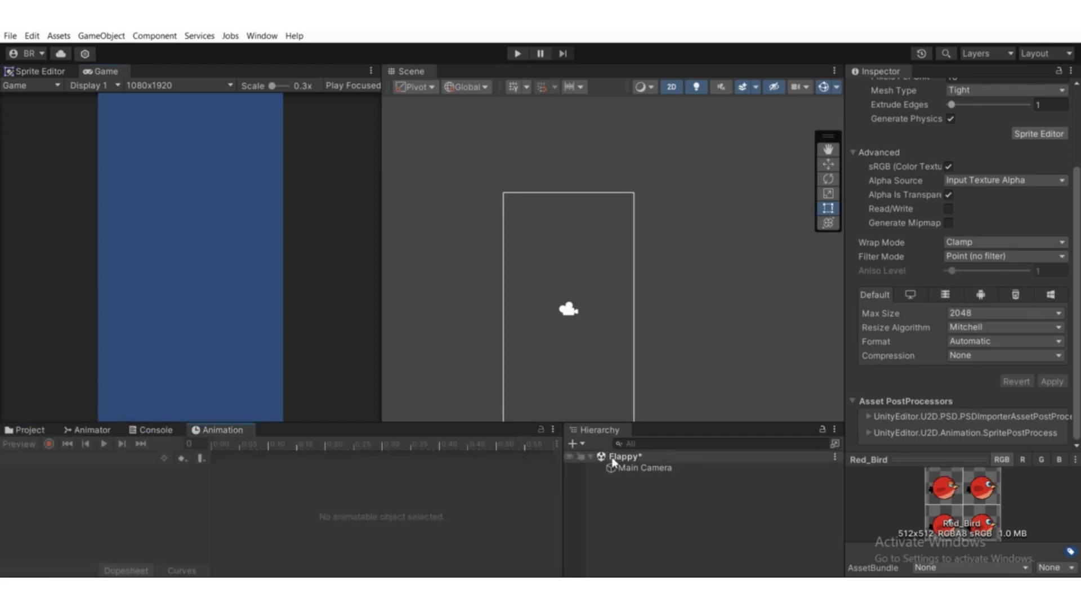
pyautogui.click(33, 431)
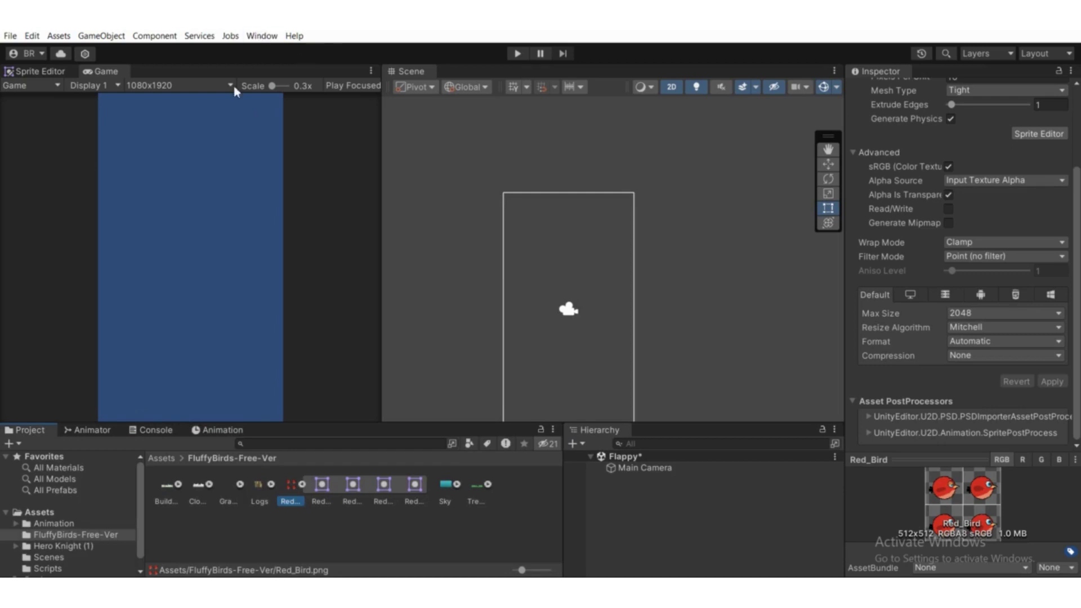
pyautogui.click(262, 35)
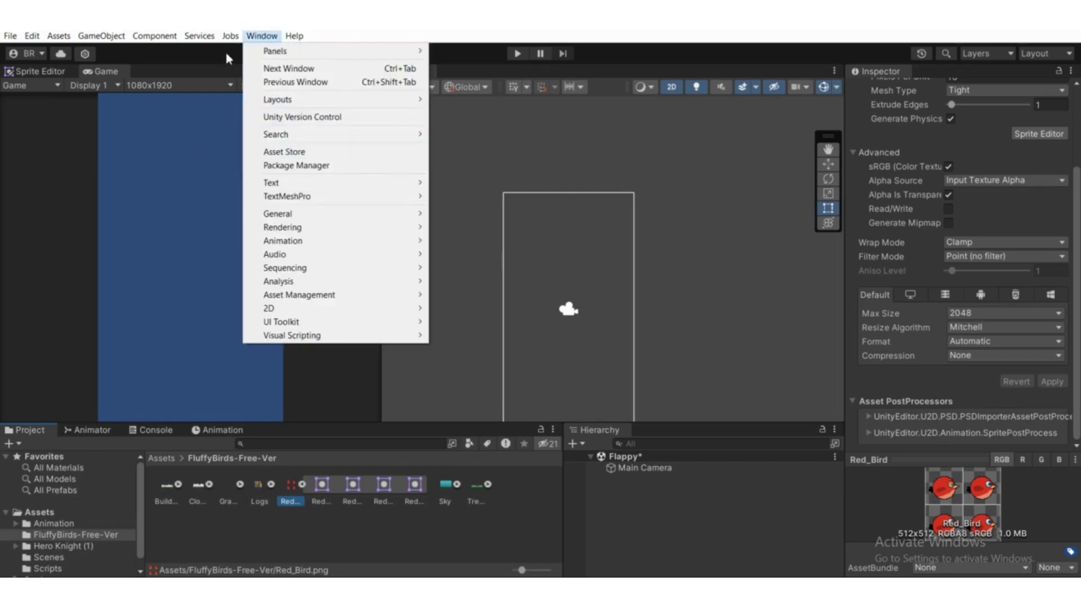
pyautogui.moveTo(287, 217)
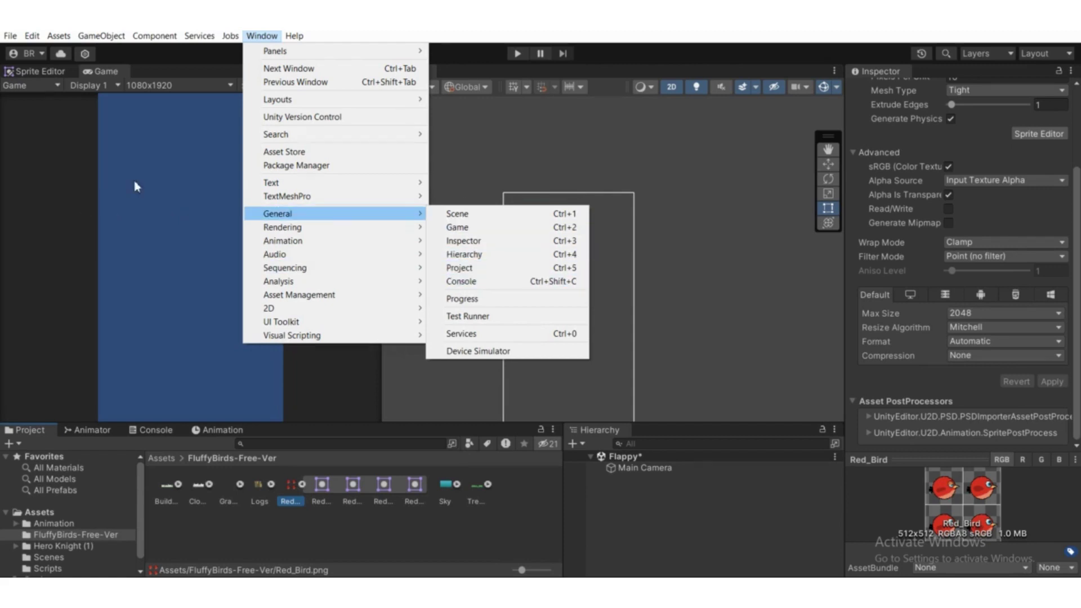
pyautogui.click(56, 159)
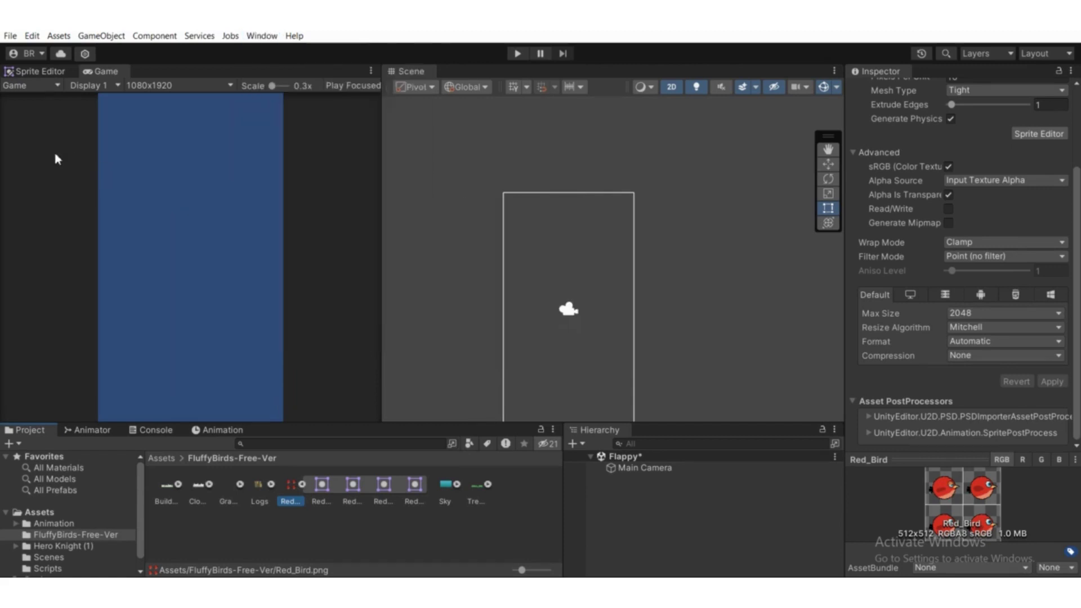
pyautogui.click(388, 535)
pyautogui.scroll(1, 582, 302)
# Step: Widen the Scene view and drag the Red_Bird_0 sprite into the Flappy scene
pyautogui.moveTo(582, 302); pyautogui.dragTo(557, 252, button='middle')
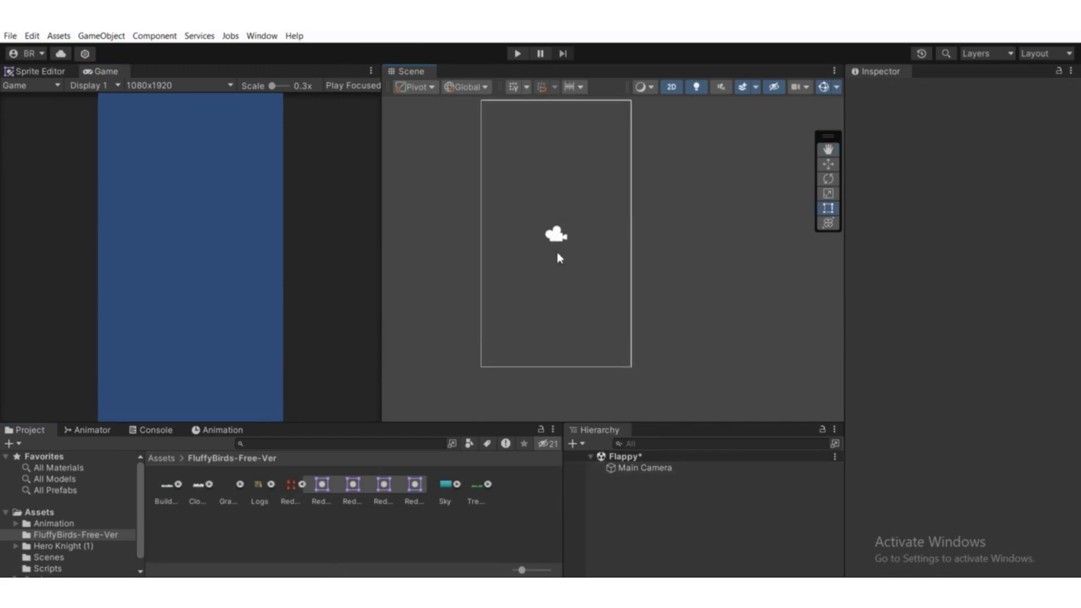
pyautogui.scroll(1, 574, 254)
pyautogui.moveTo(381, 213); pyautogui.dragTo(348, 225)
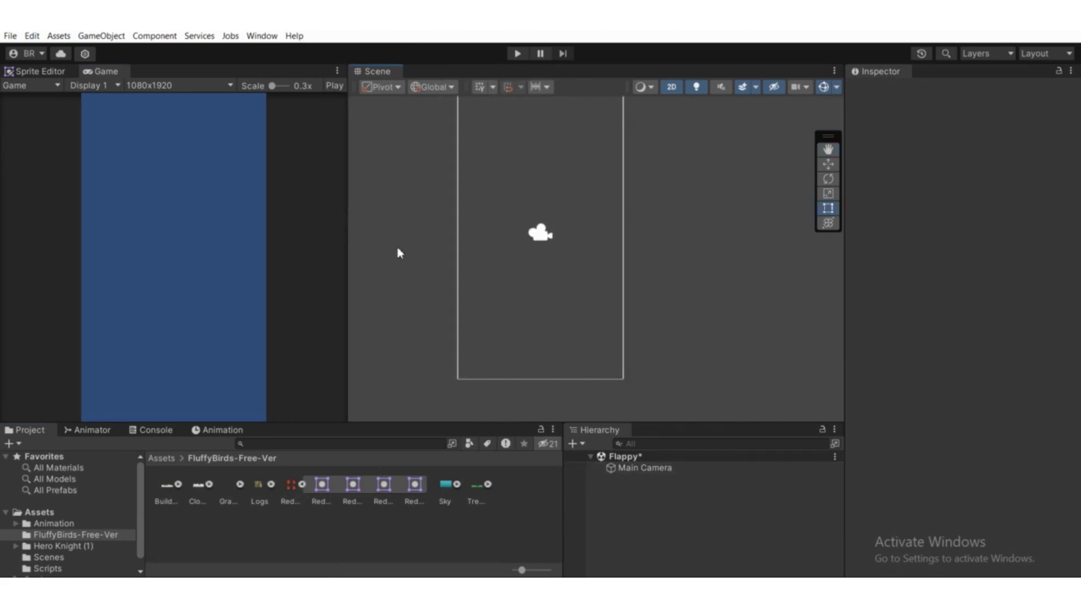
pyautogui.scroll(-1, 398, 252)
pyautogui.click(321, 490)
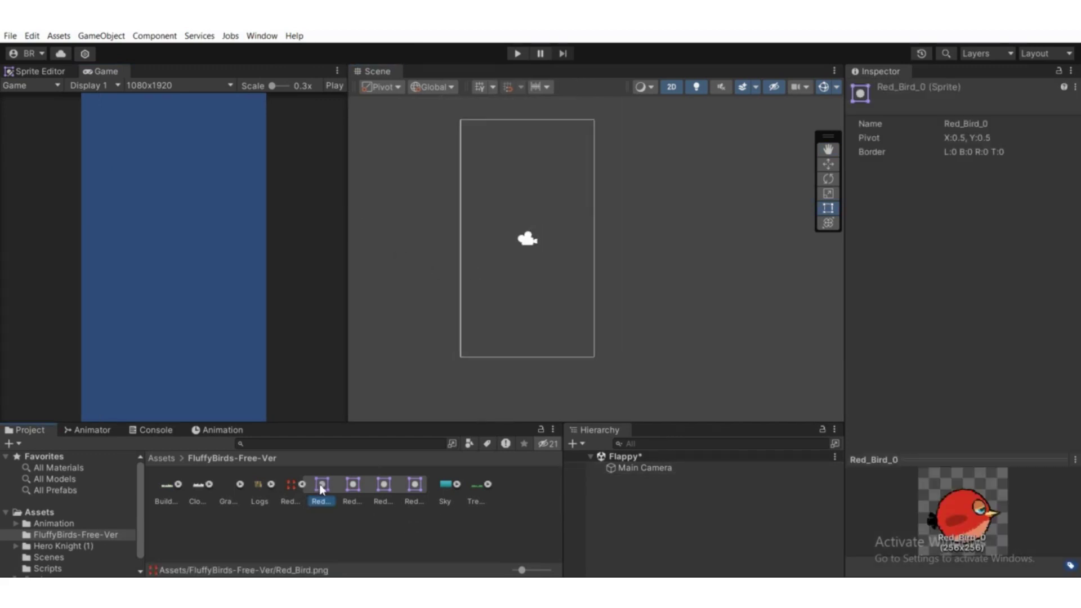
pyautogui.moveTo(322, 490); pyautogui.dragTo(548, 259)
pyautogui.moveTo(548, 259); pyautogui.dragTo(549, 337, button='middle')
pyautogui.scroll(-1, 549, 337)
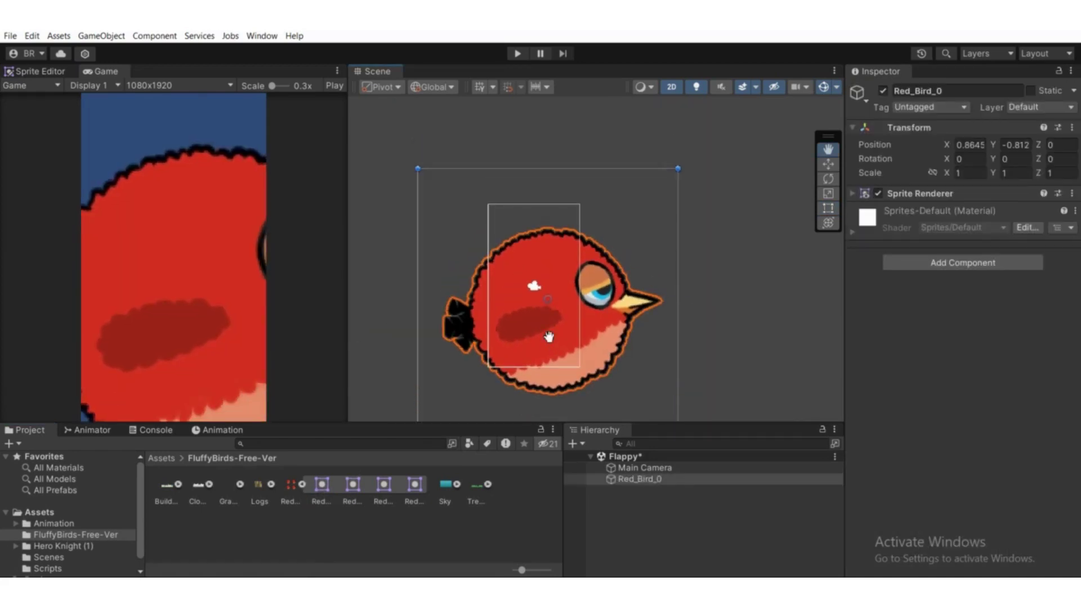
pyautogui.click(291, 485)
# Step: Set Red_Bird's Pixels Per Unit to 100 and apply it
pyautogui.click(958, 183)
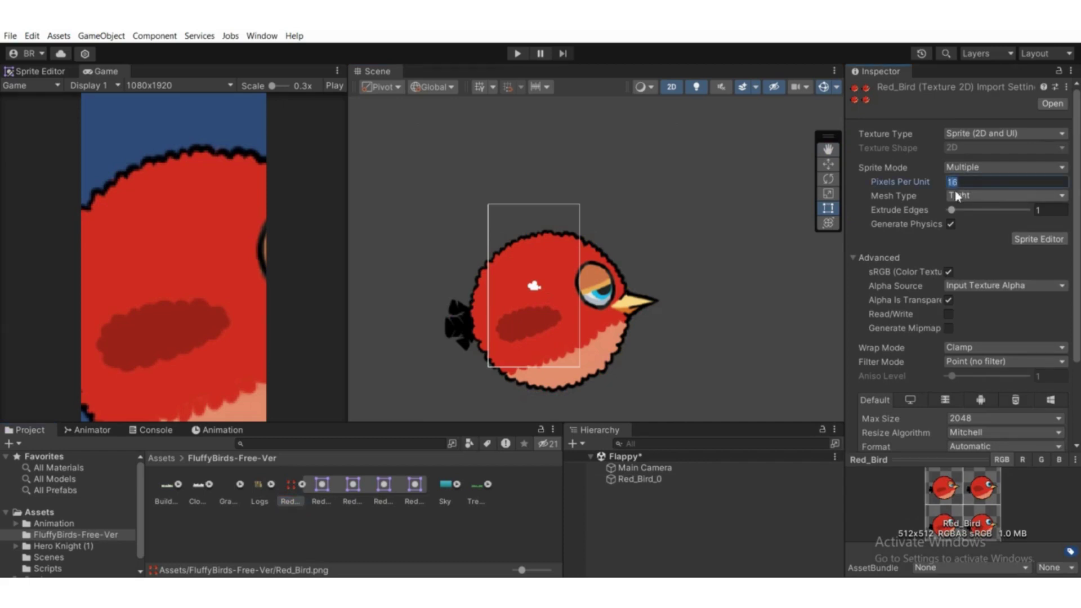
pyautogui.write('100')
pyautogui.scroll(-3, 1076, 315)
pyautogui.click(1052, 381)
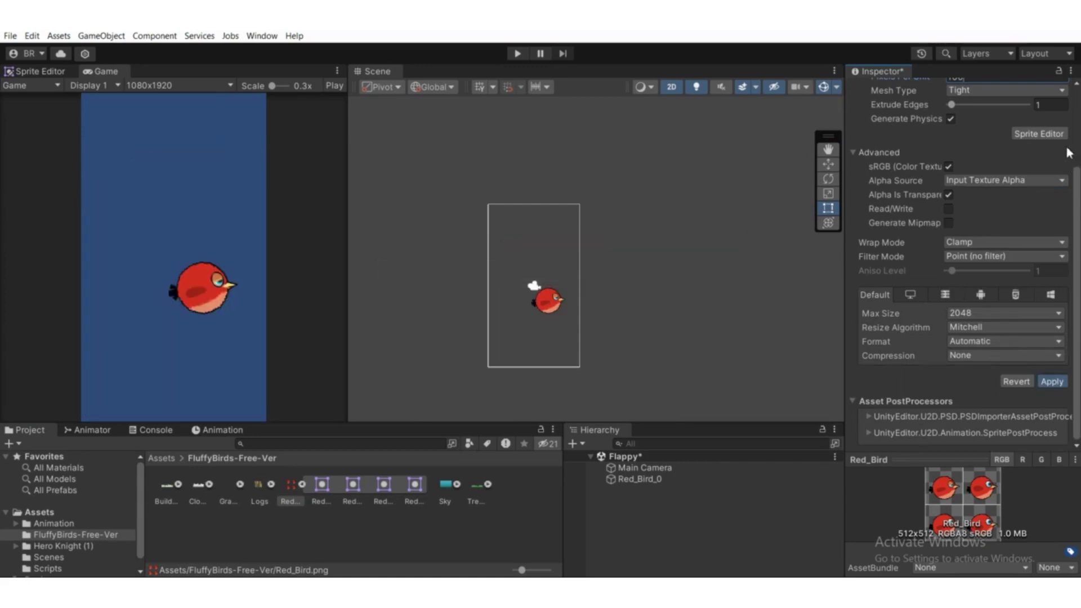
pyautogui.scroll(3, 1047, 161)
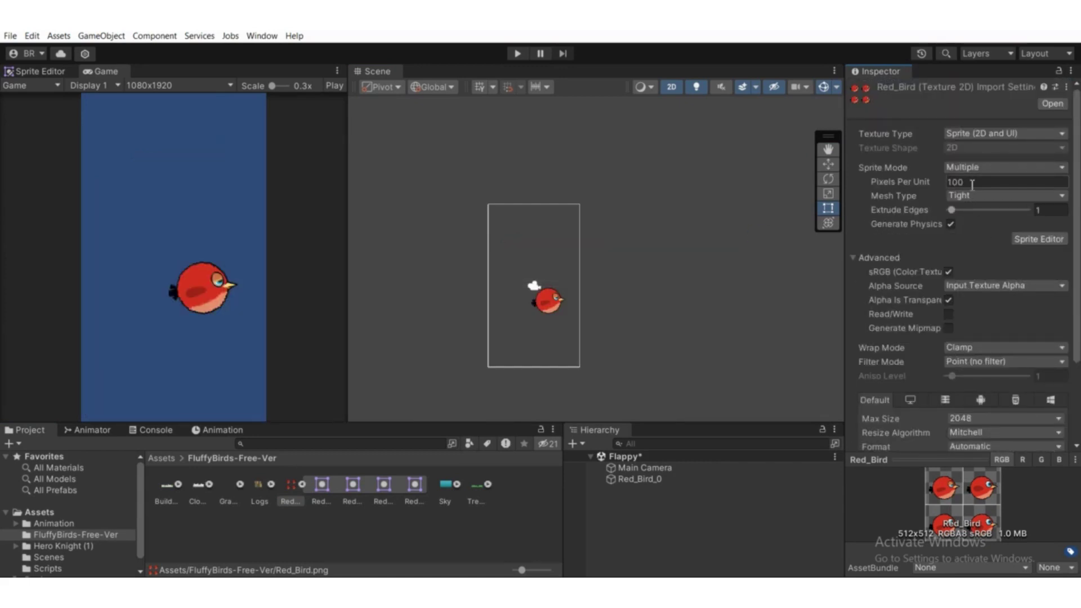
# Step: Change Red_Bird's Pixels Per Unit to 132, apply it, and check the bird's size
pyautogui.click(972, 183)
pyautogui.scroll(1, 539, 319)
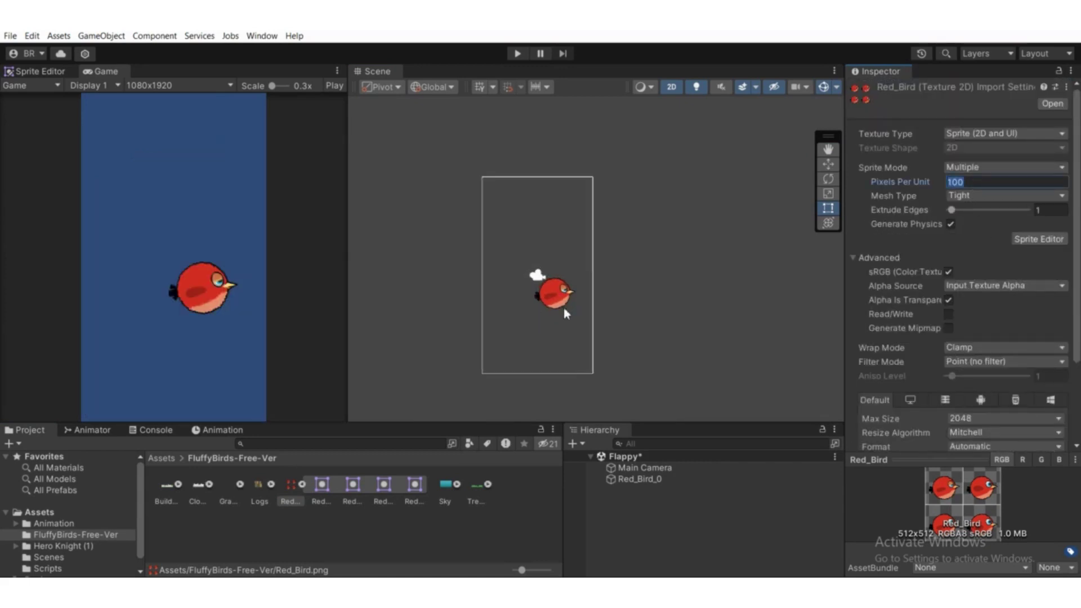
pyautogui.scroll(2, 563, 308)
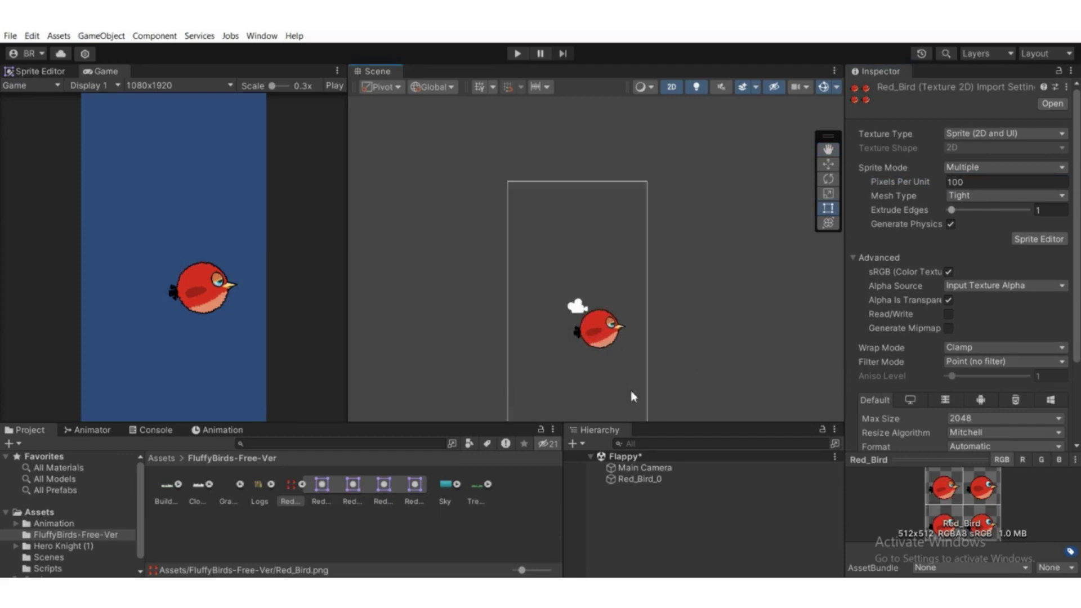
pyautogui.scroll(-1, 657, 358)
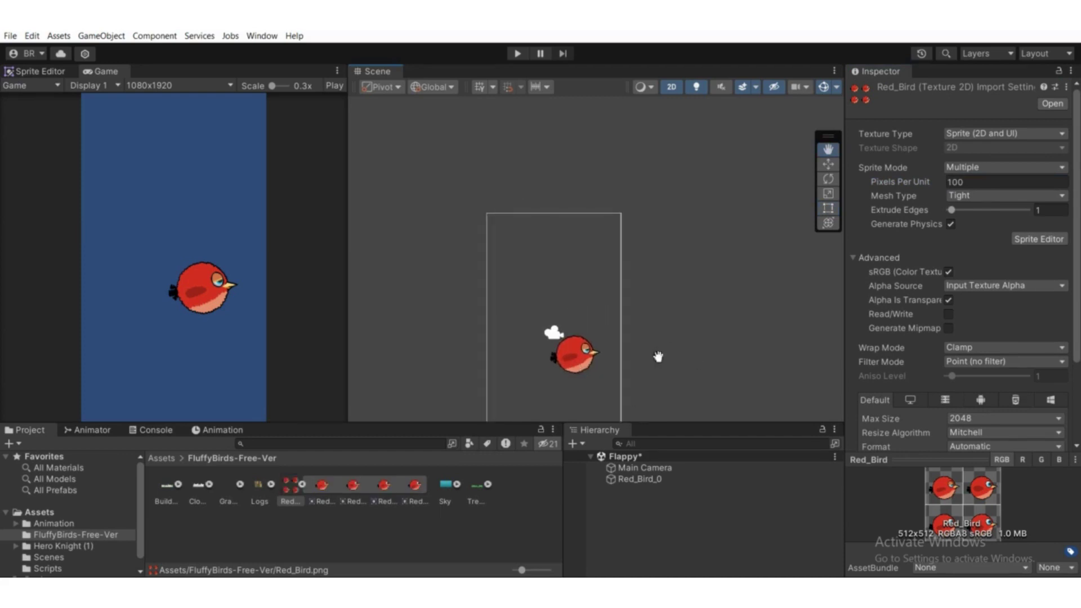
pyautogui.click(976, 183)
pyautogui.write('132')
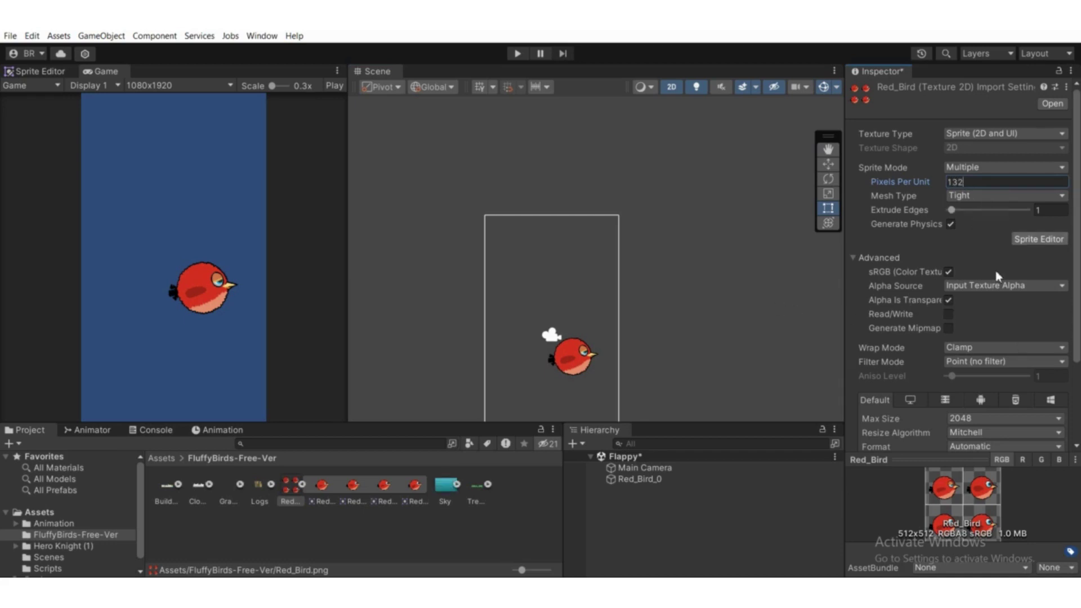
pyautogui.scroll(-3, 1073, 275)
pyautogui.click(1051, 381)
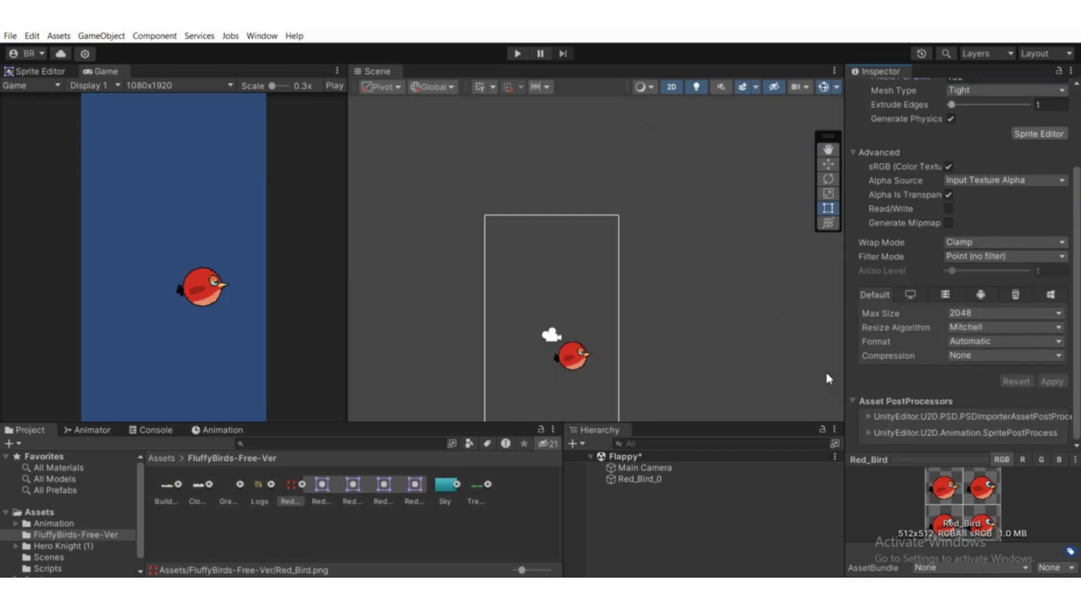
pyautogui.scroll(-2, 460, 332)
pyautogui.moveTo(465, 338); pyautogui.dragTo(523, 343, button='middle')
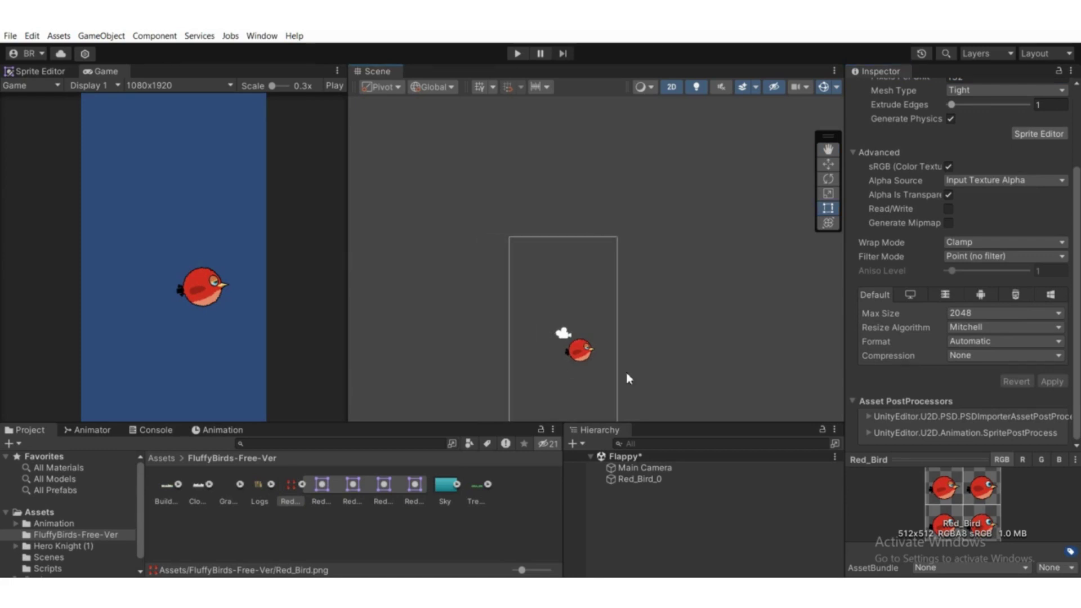
pyautogui.scroll(1, 627, 374)
pyautogui.scroll(3, 958, 254)
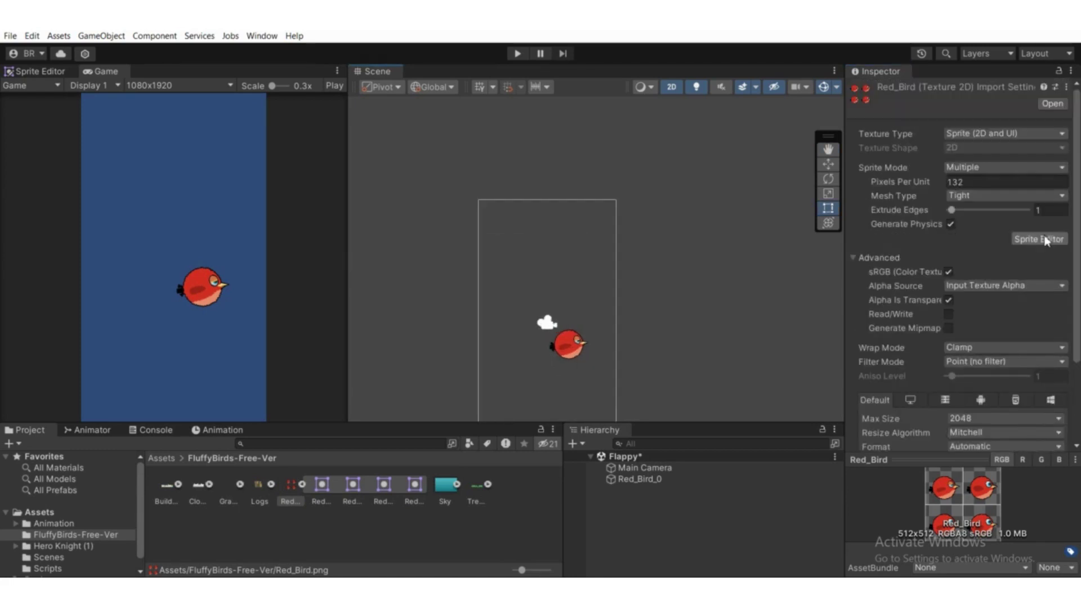
# Step: Adjust Pixels Per Unit to its final 164 value and apply it
pyautogui.click(972, 182)
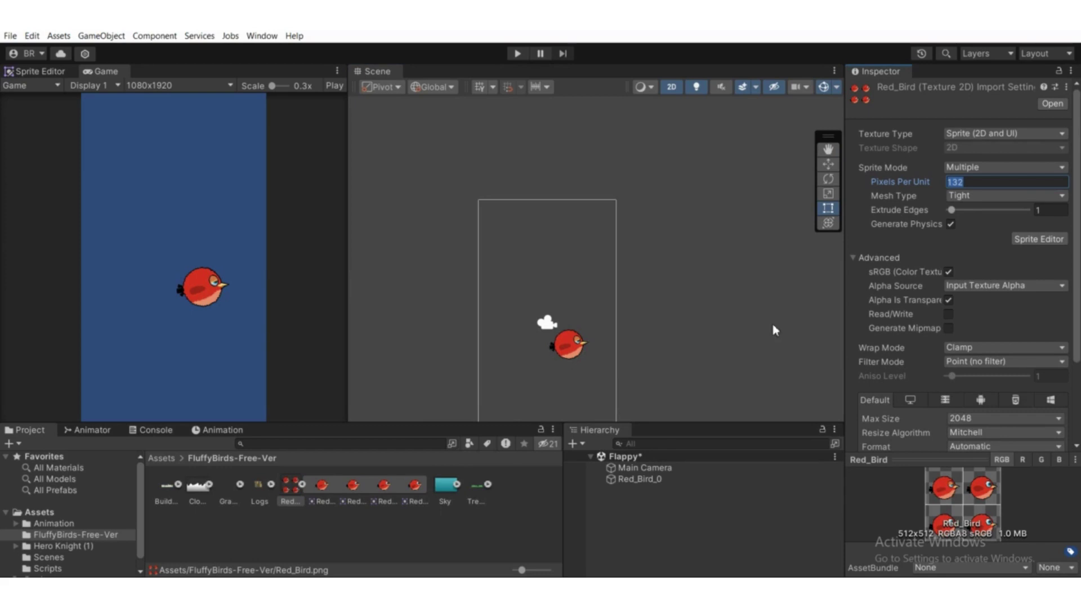
pyautogui.write('1')
pyautogui.scroll(-3, 1045, 294)
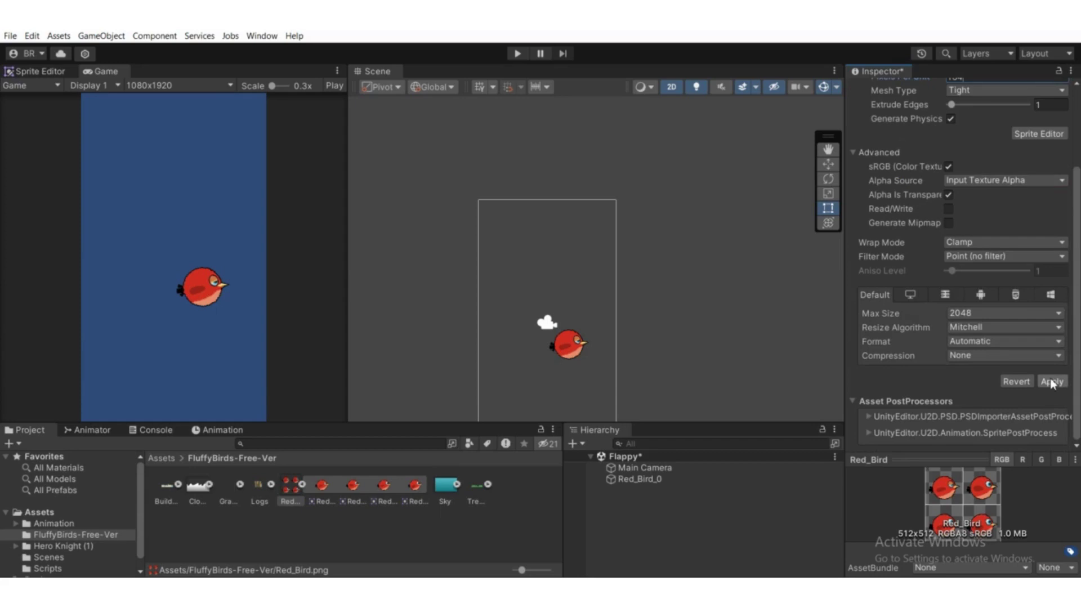
pyautogui.click(1051, 383)
pyautogui.scroll(2, 543, 354)
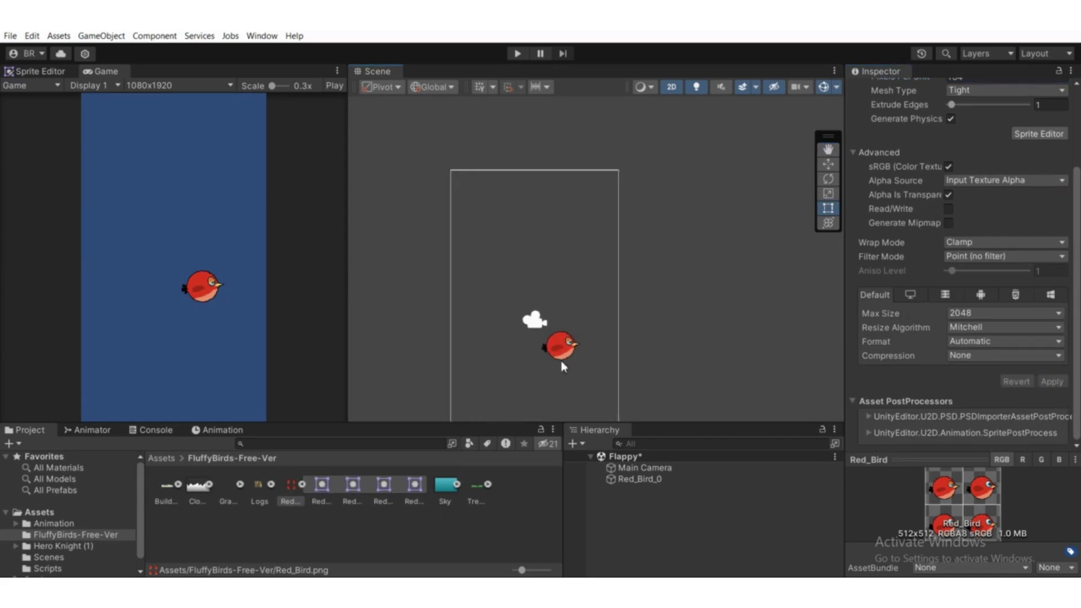
pyautogui.click(639, 479)
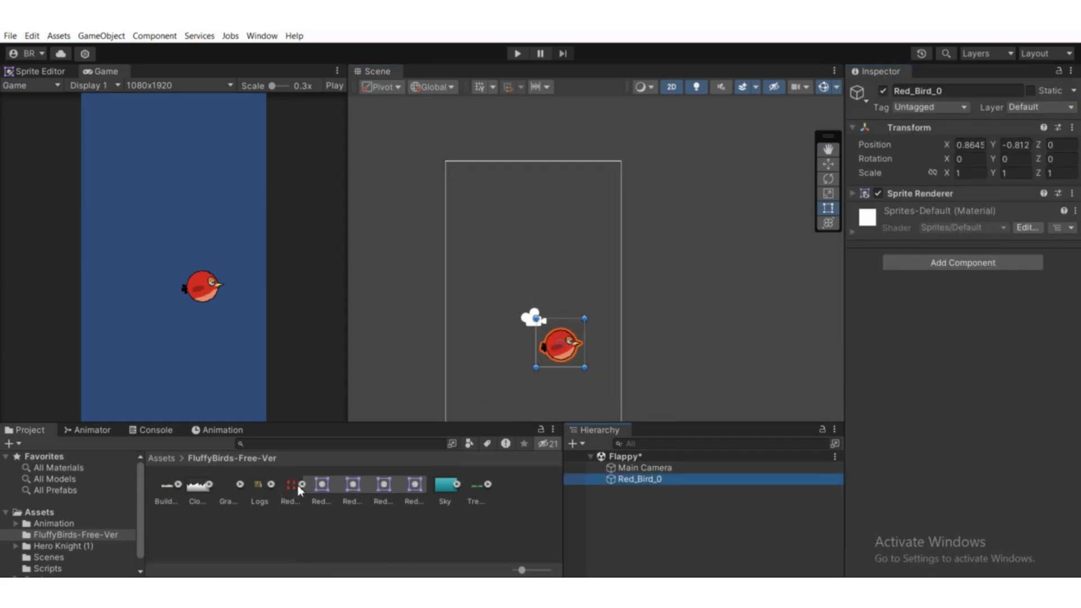
# Step: Rename the Red_Bird_0 object to Bird using the Hierarchy's Rename option
pyautogui.click(299, 490)
pyautogui.click(671, 490)
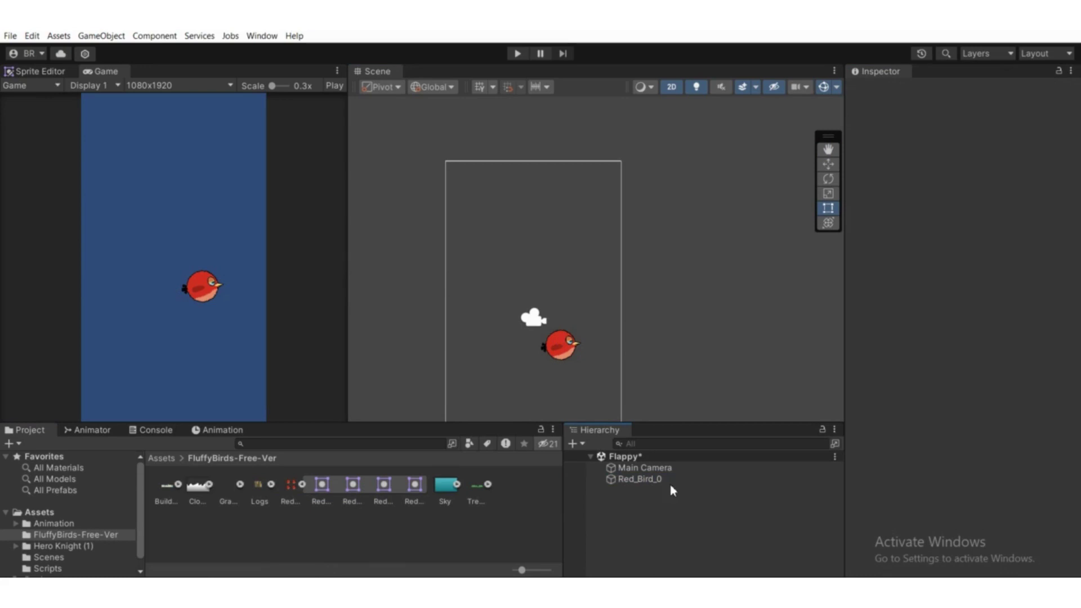
pyautogui.click(670, 483)
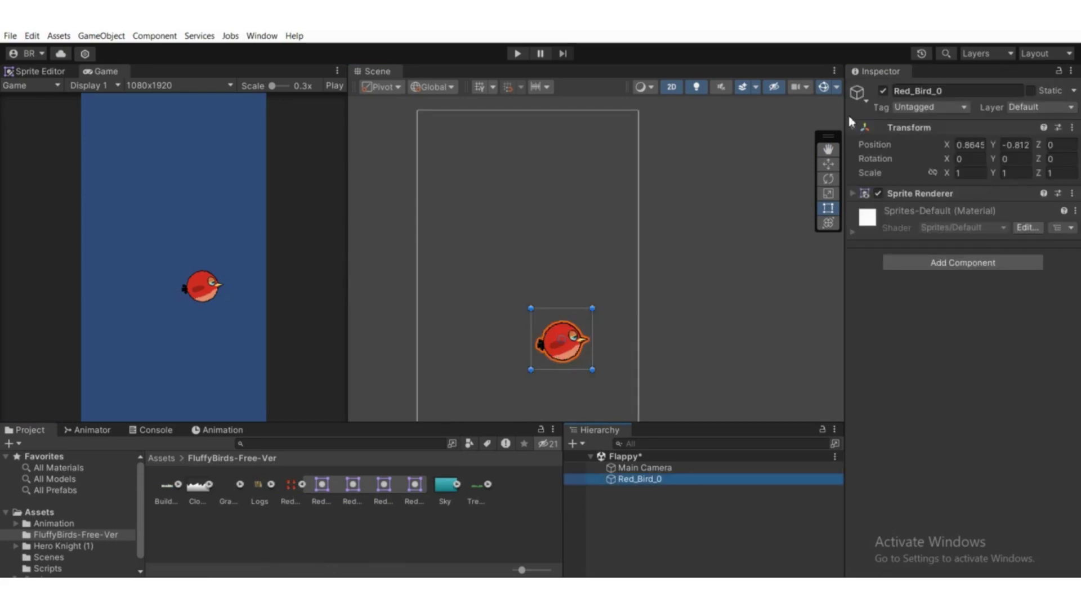
pyautogui.rightClick(623, 541)
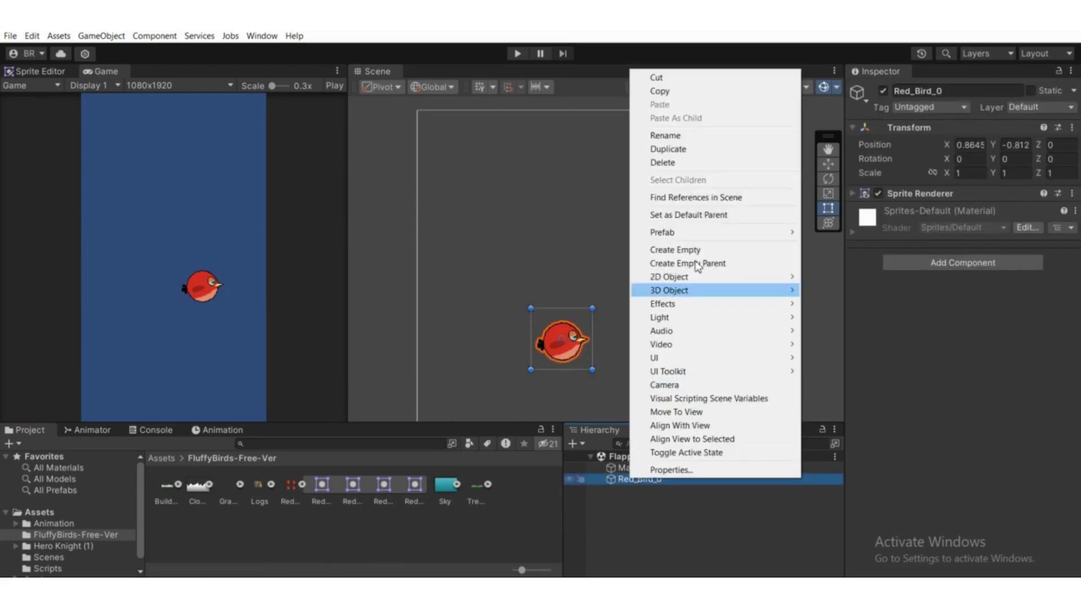
pyautogui.click(941, 91)
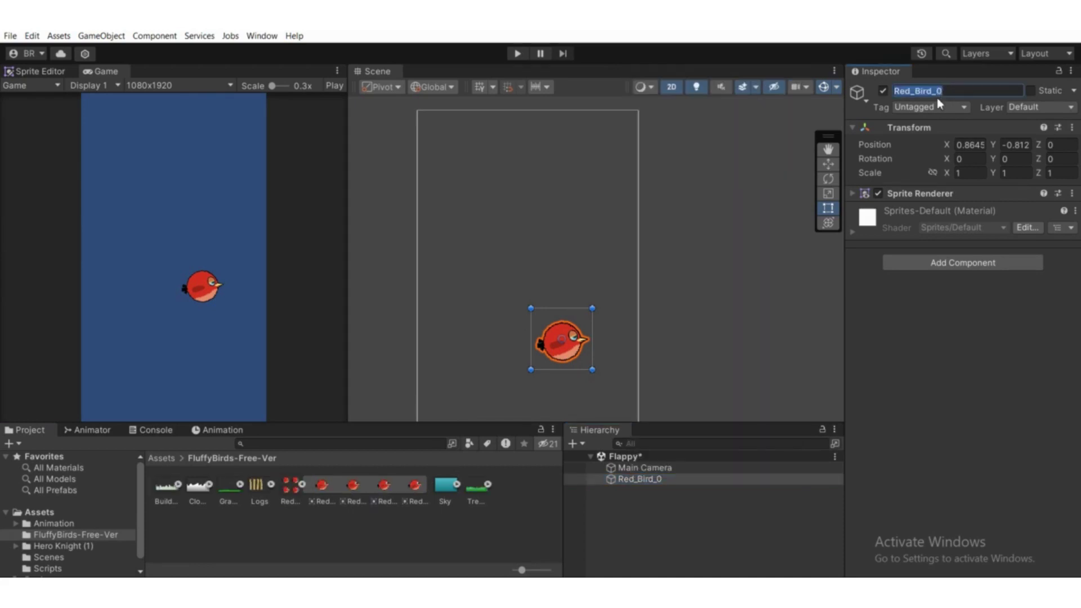
pyautogui.press('BackSpace')
pyautogui.write('Pla')
pyautogui.press('BackSpace')
pyautogui.press('BackSpace')
pyautogui.write('Bi')
pyautogui.press('Return')
pyautogui.scroll(-1, 771, 238)
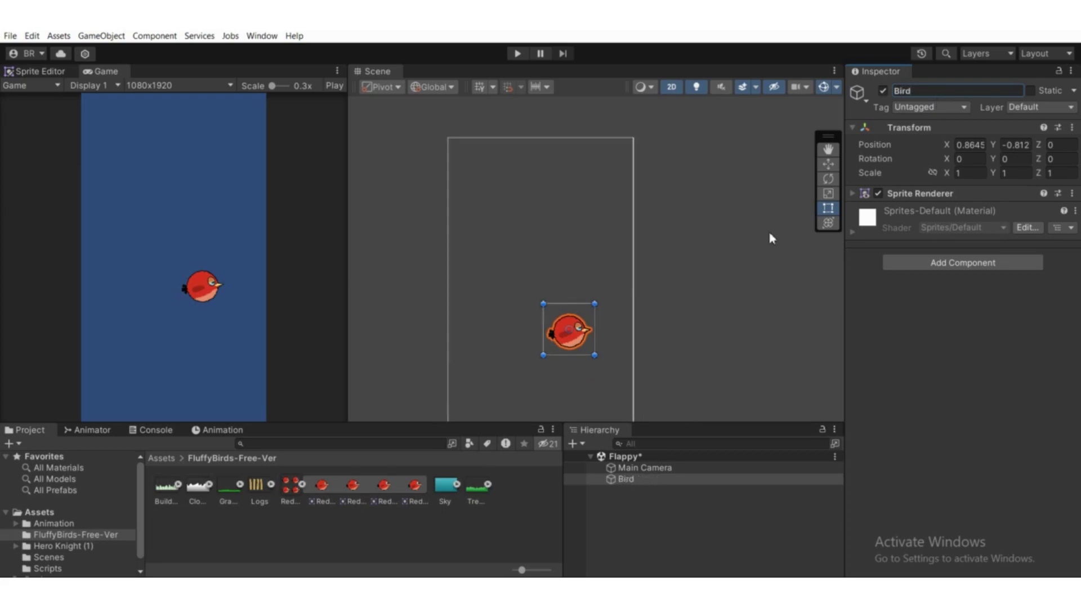
# Step: Reset the Bird's Transform to position 0, 0, 0 and switch to the Move tool (W)
pyautogui.rightClick(889, 134)
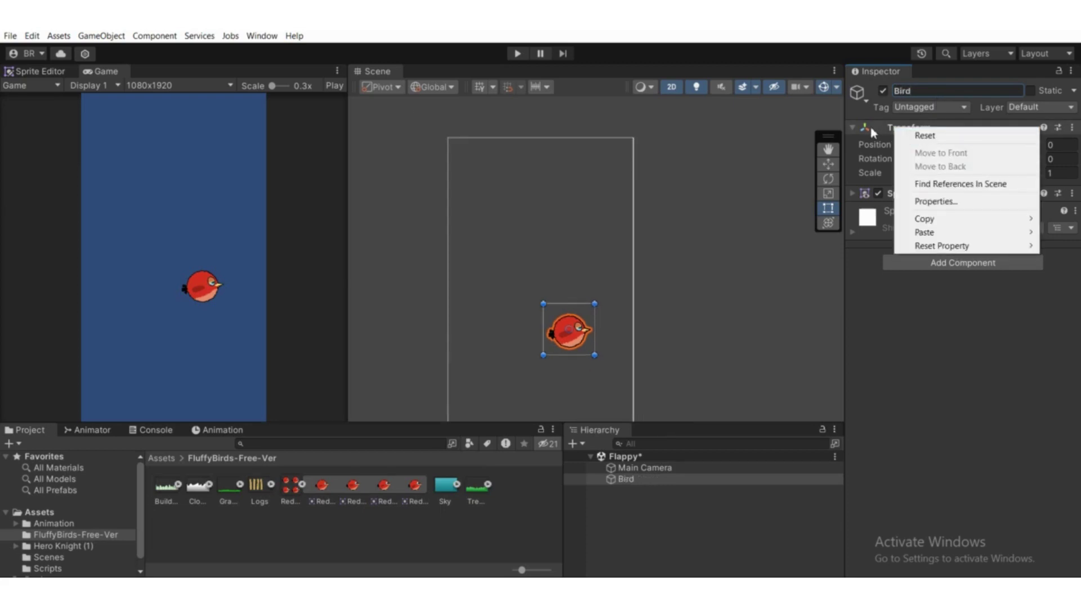
pyautogui.click(901, 135)
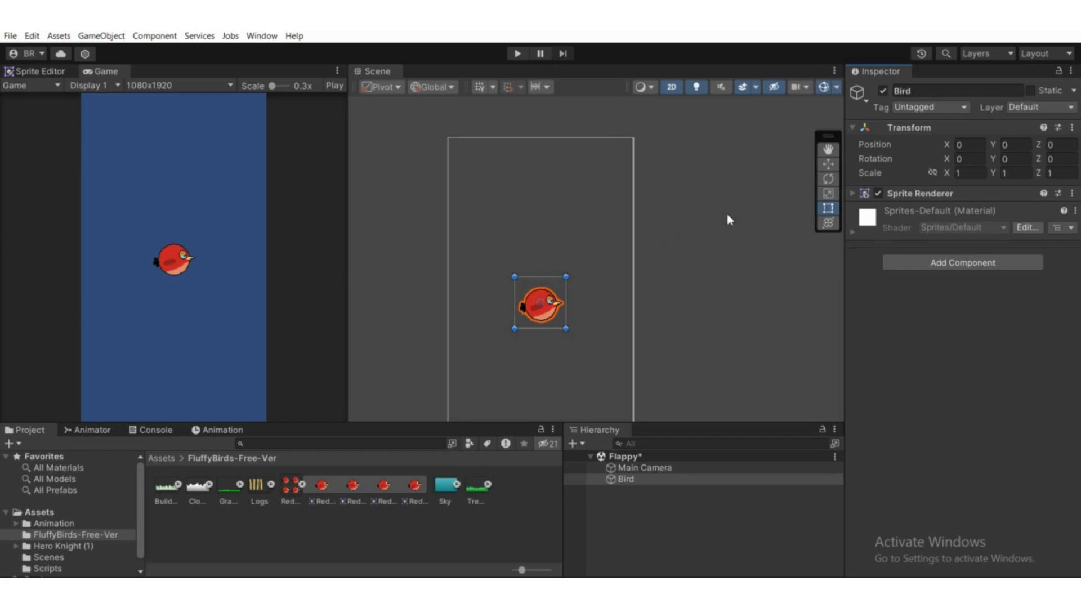
pyautogui.scroll(-1, 794, 205)
pyautogui.press('w')
pyautogui.scroll(-1, 635, 236)
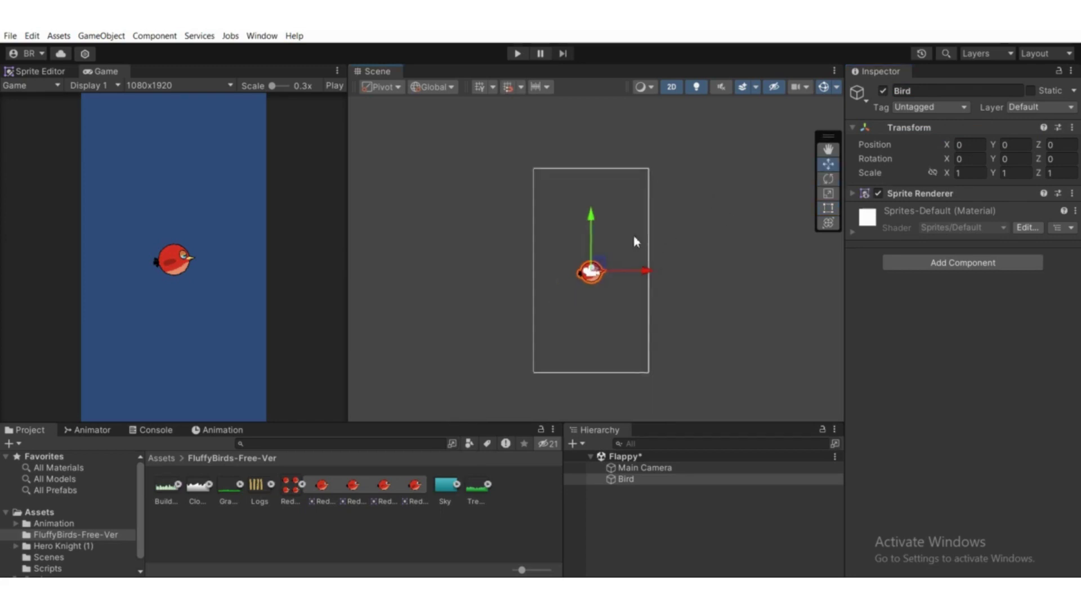
pyautogui.moveTo(635, 236); pyautogui.dragTo(536, 262, button='middle')
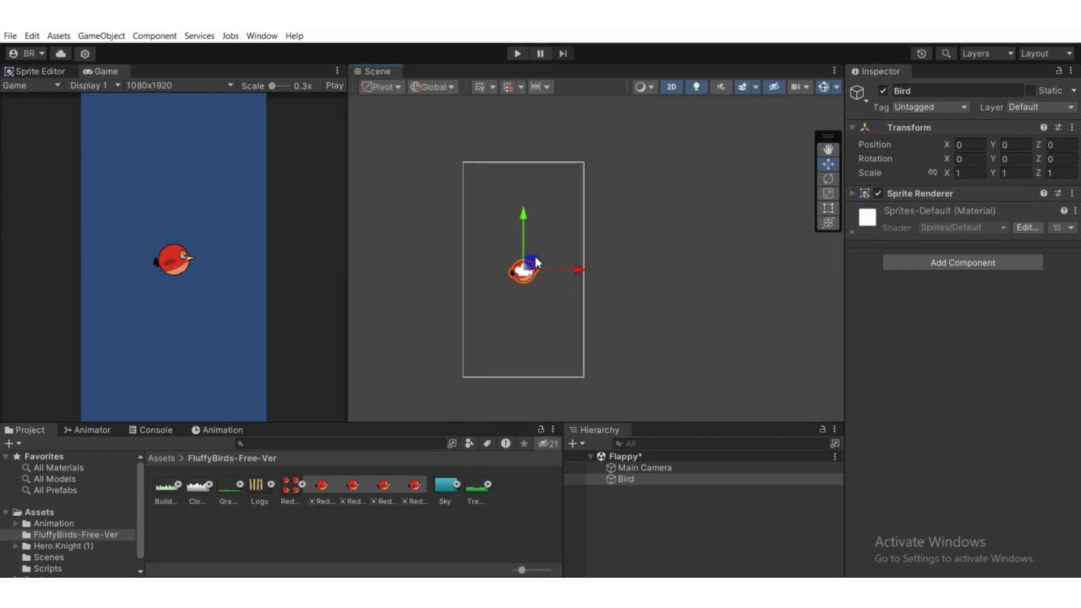
pyautogui.scroll(2, 536, 262)
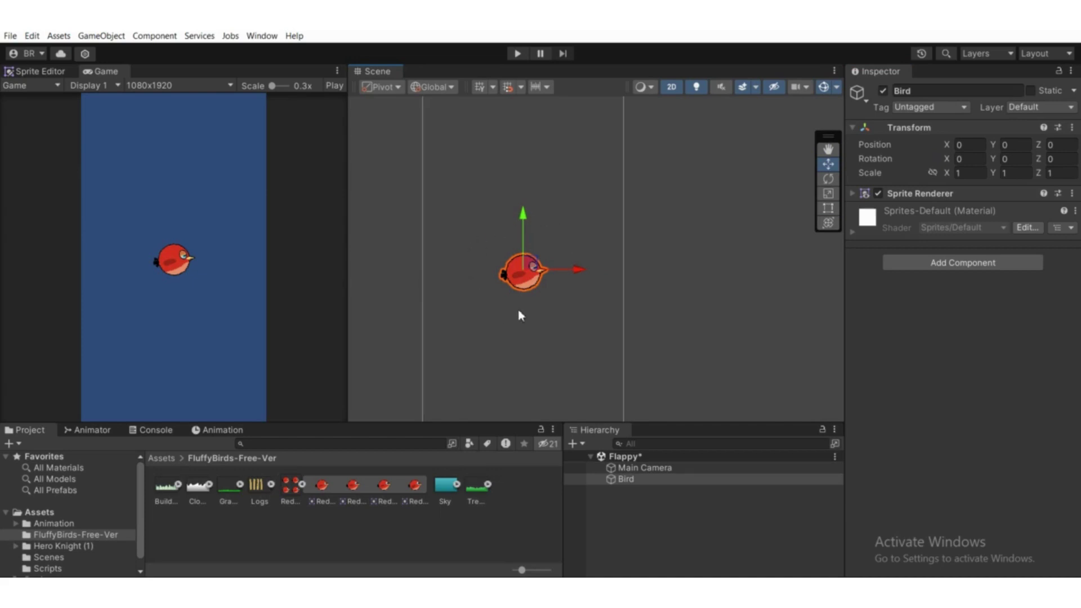
pyautogui.scroll(-2, 522, 230)
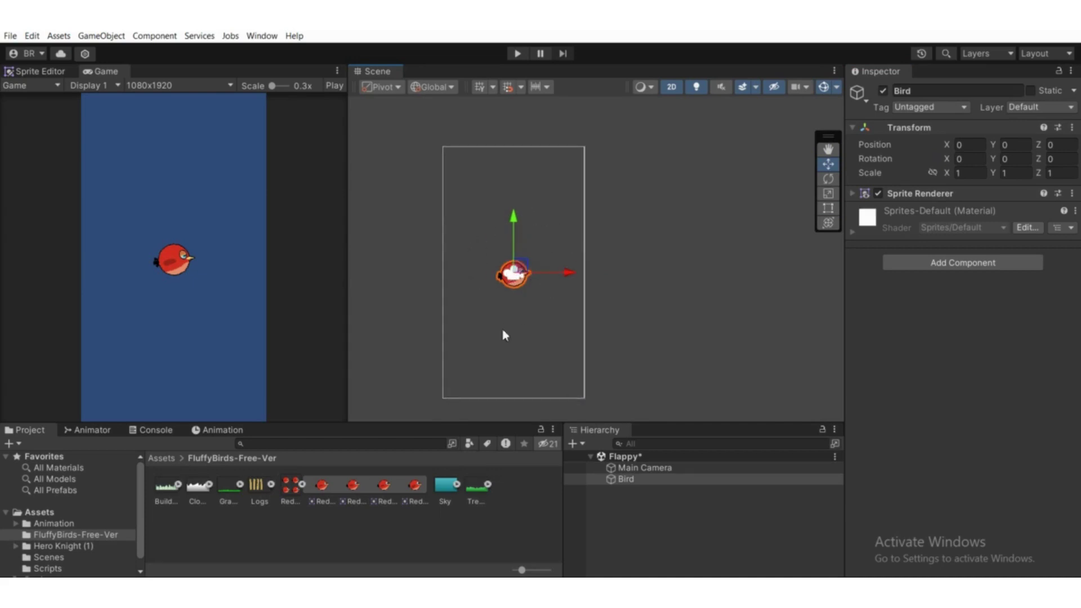
pyautogui.scroll(1, 515, 274)
pyautogui.scroll(1, 493, 279)
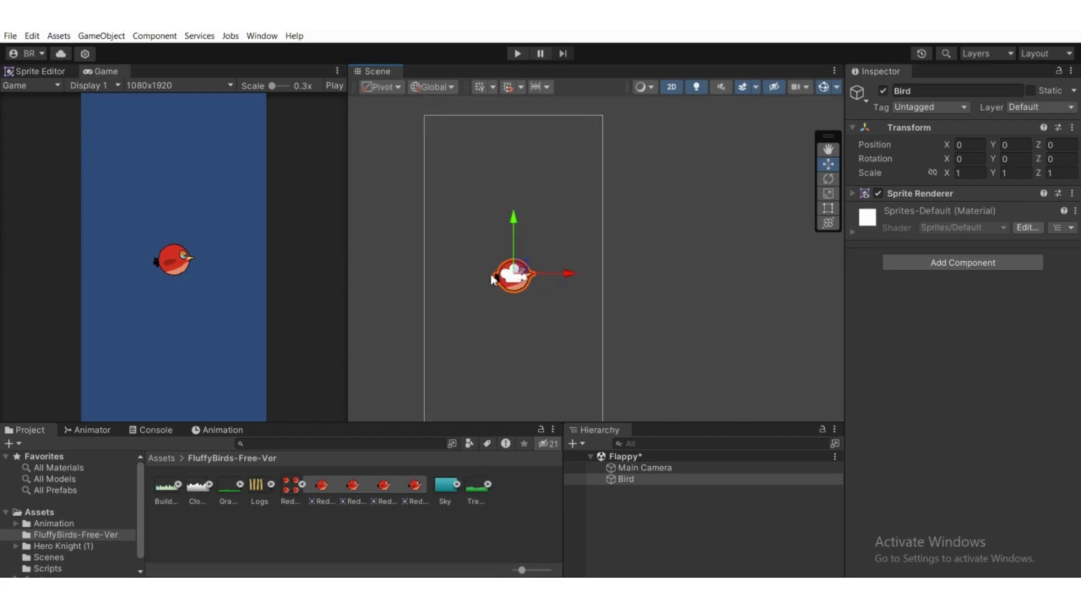
pyautogui.scroll(2, 492, 279)
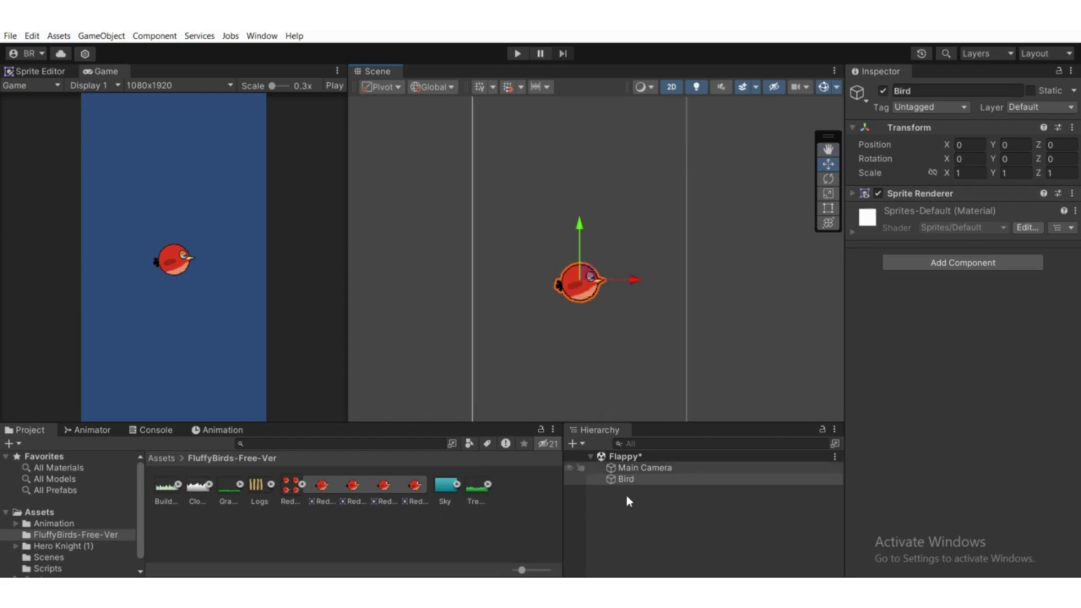
# Step: Add a Rigidbody 2D to the Bird and set its Collision Detection to Continuous
pyautogui.click(960, 266)
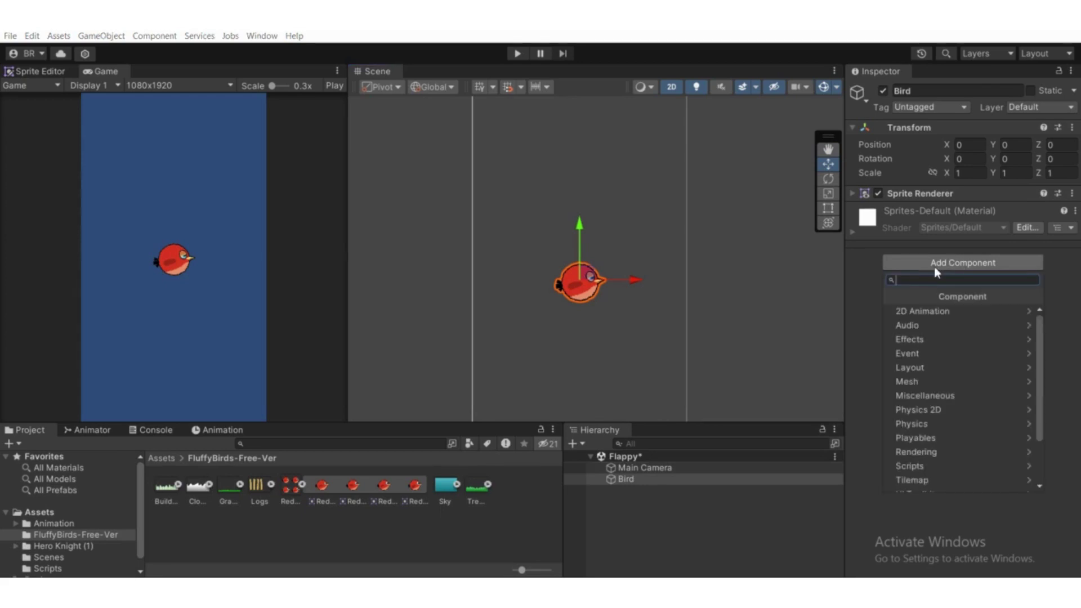
pyautogui.write('Rigi')
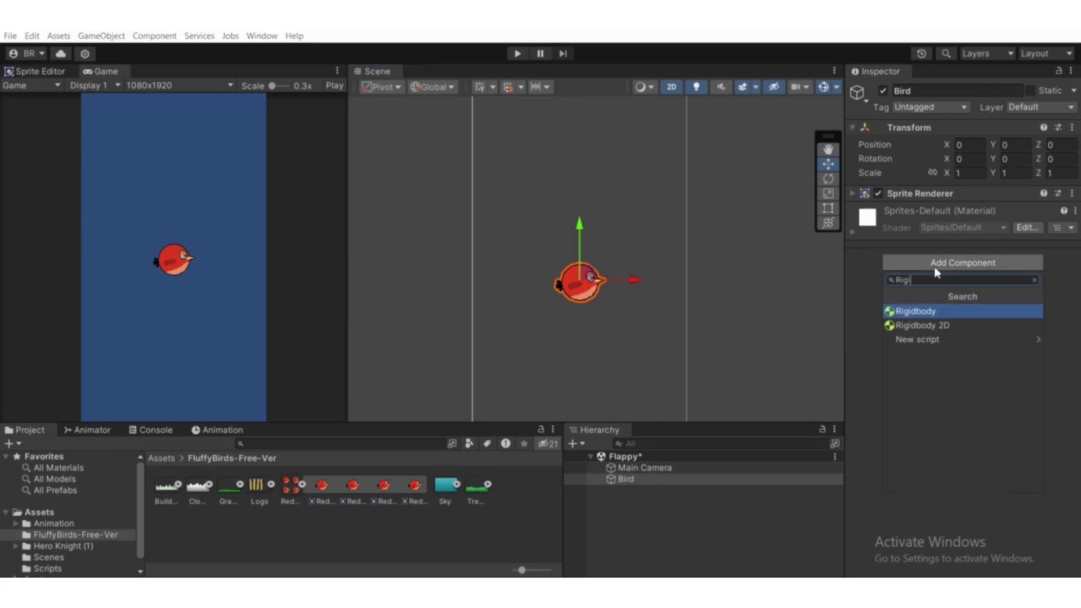
pyautogui.click(922, 325)
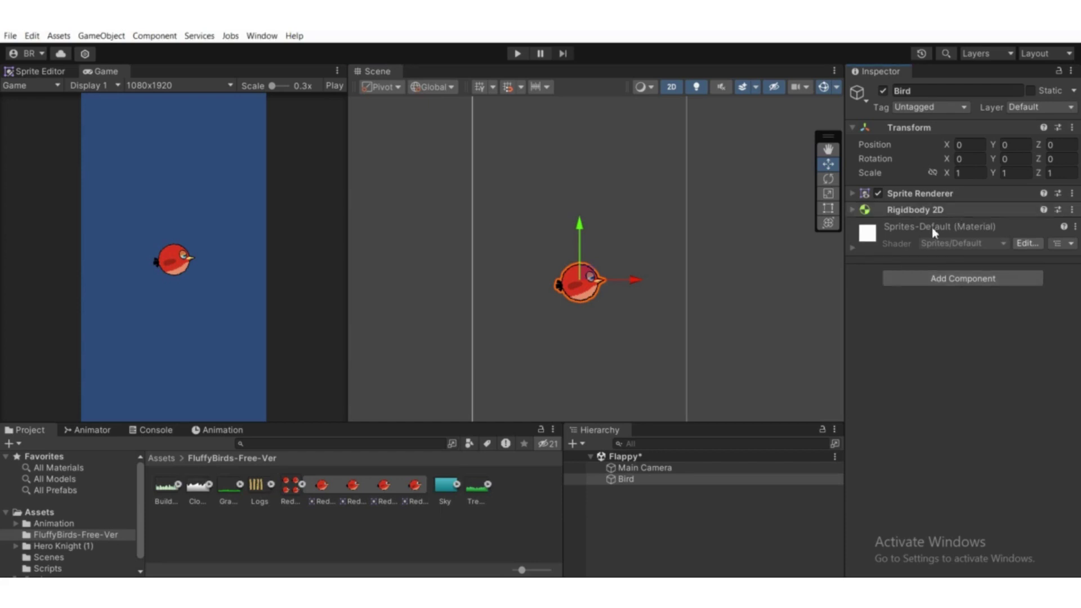
pyautogui.click(968, 208)
pyautogui.scroll(-2, 937, 248)
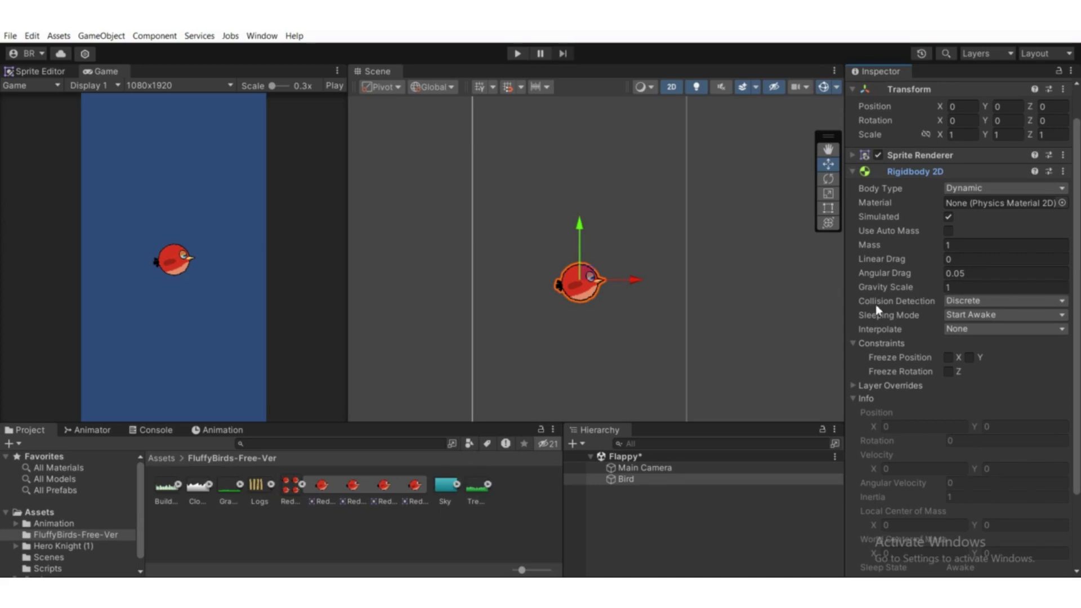
pyautogui.click(971, 307)
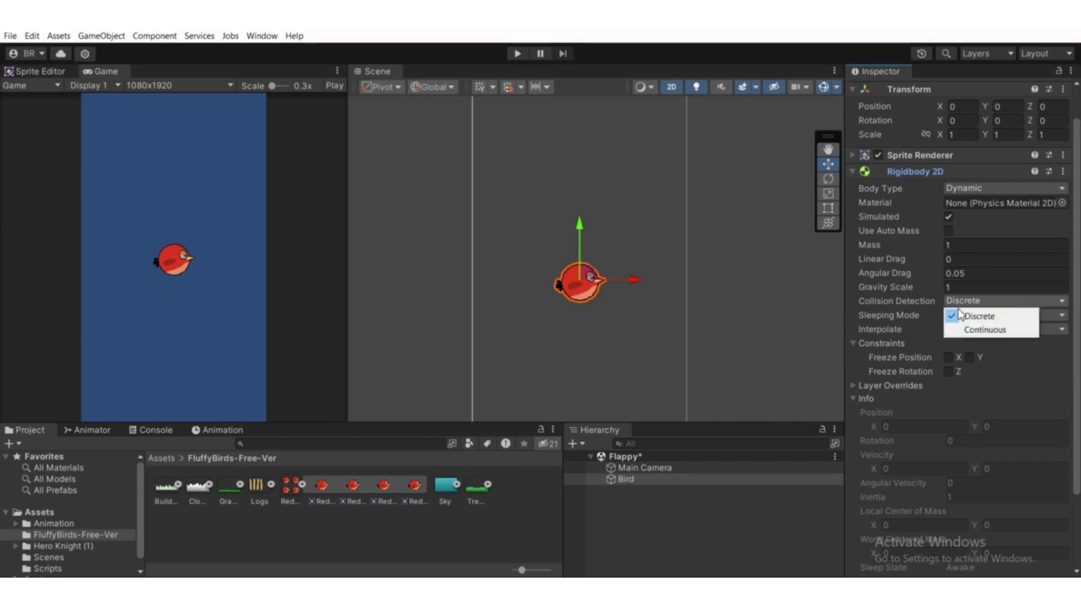
pyautogui.click(975, 331)
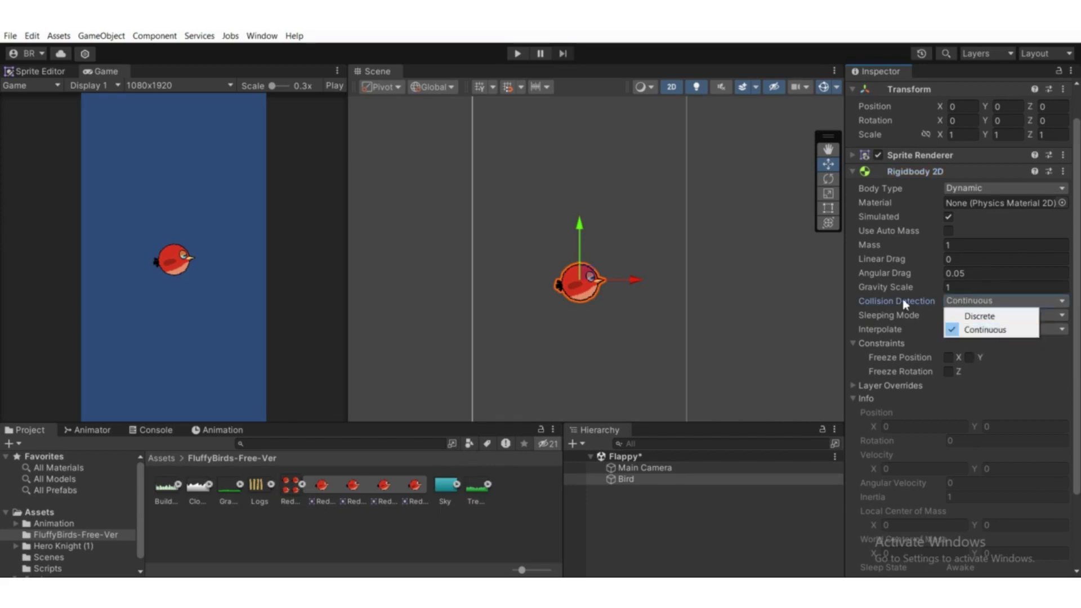
pyautogui.click(921, 309)
# Step: Collapse the Rigidbody 2D panel and play-test the game to watch the Bird fall
pyautogui.click(916, 171)
pyautogui.scroll(-2, 575, 231)
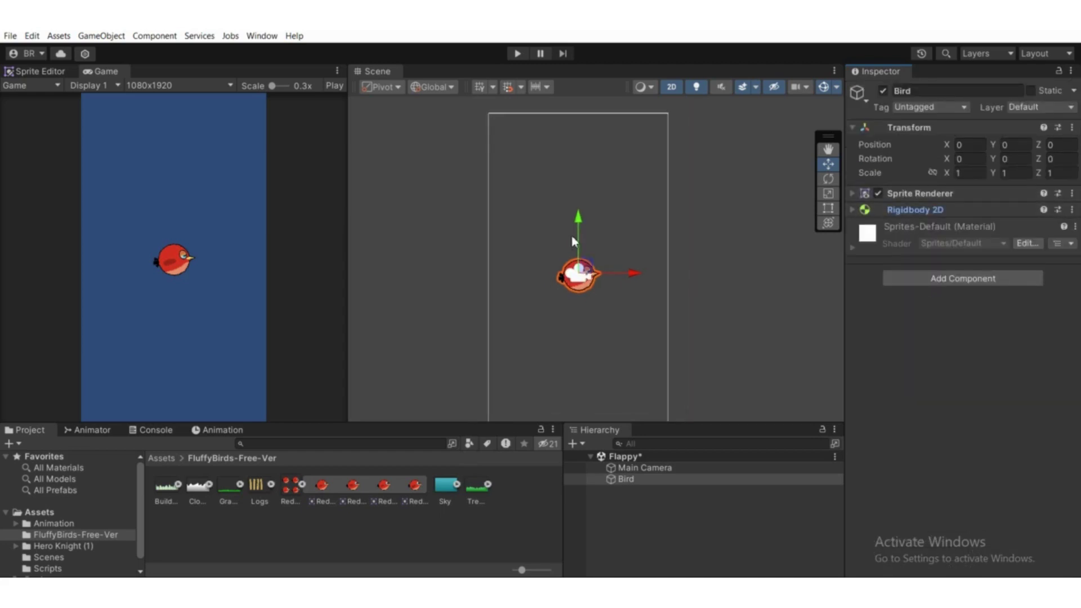
pyautogui.click(517, 52)
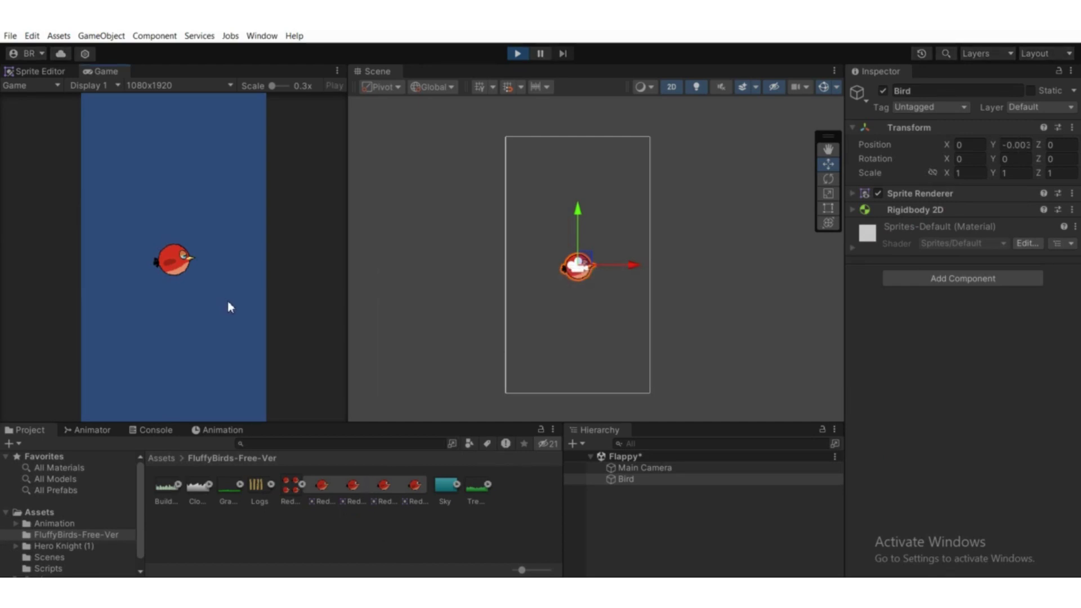
pyautogui.click(517, 53)
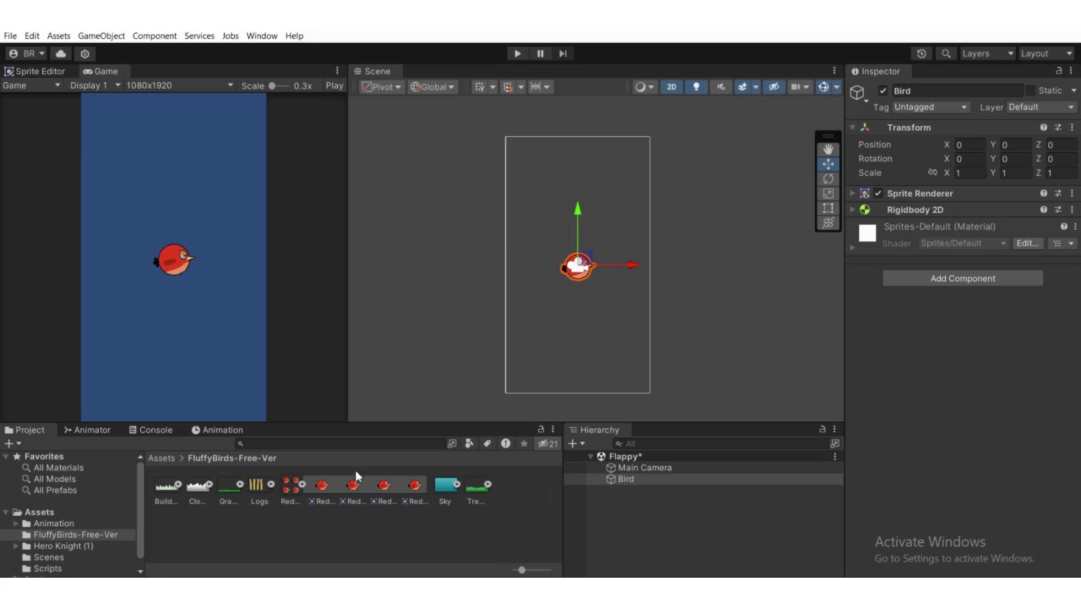
# Step: Collapse the red bird sprite sheet and browse the top Assets folder
pyautogui.click(304, 485)
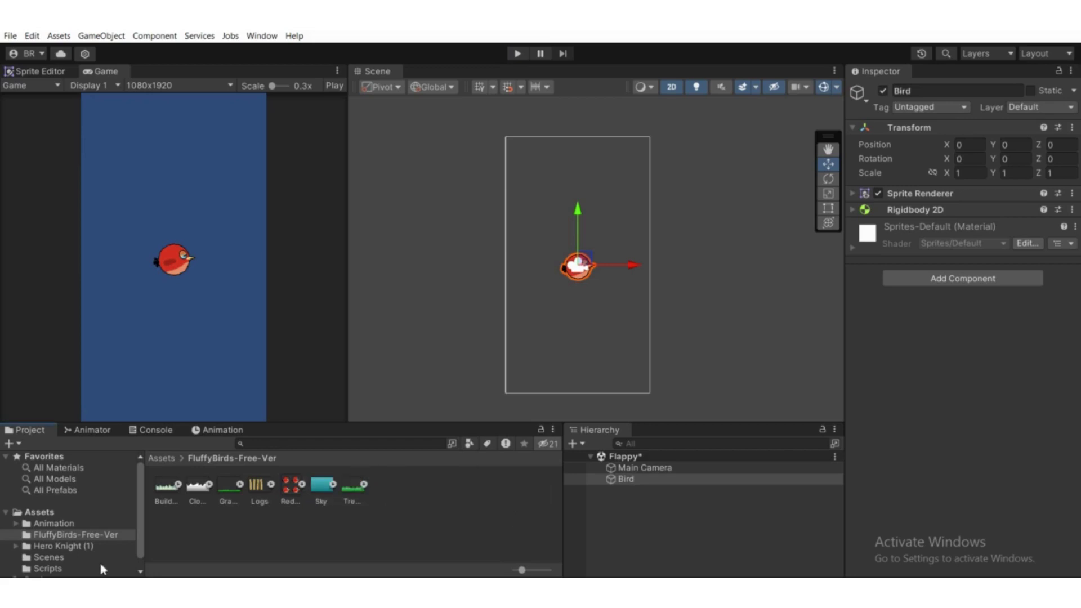
pyautogui.click(49, 513)
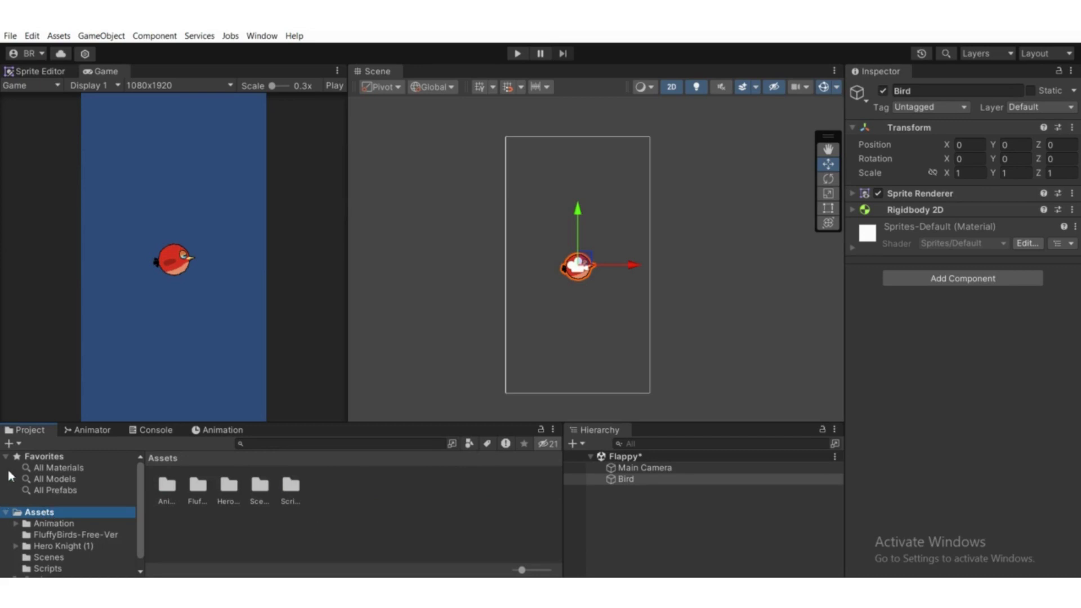
pyautogui.rightClick(296, 551)
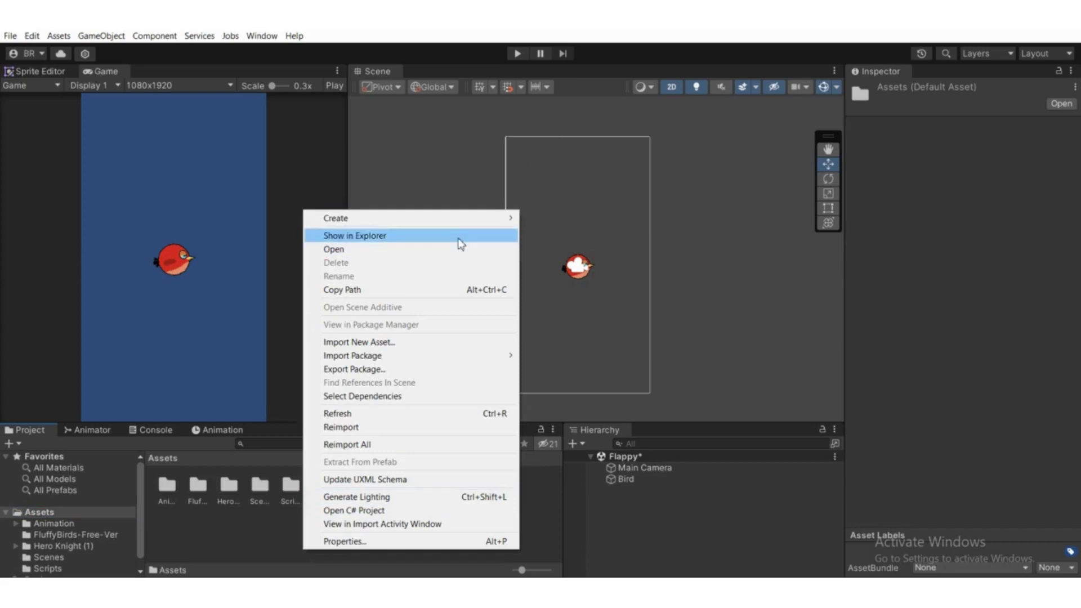
pyautogui.moveTo(473, 220)
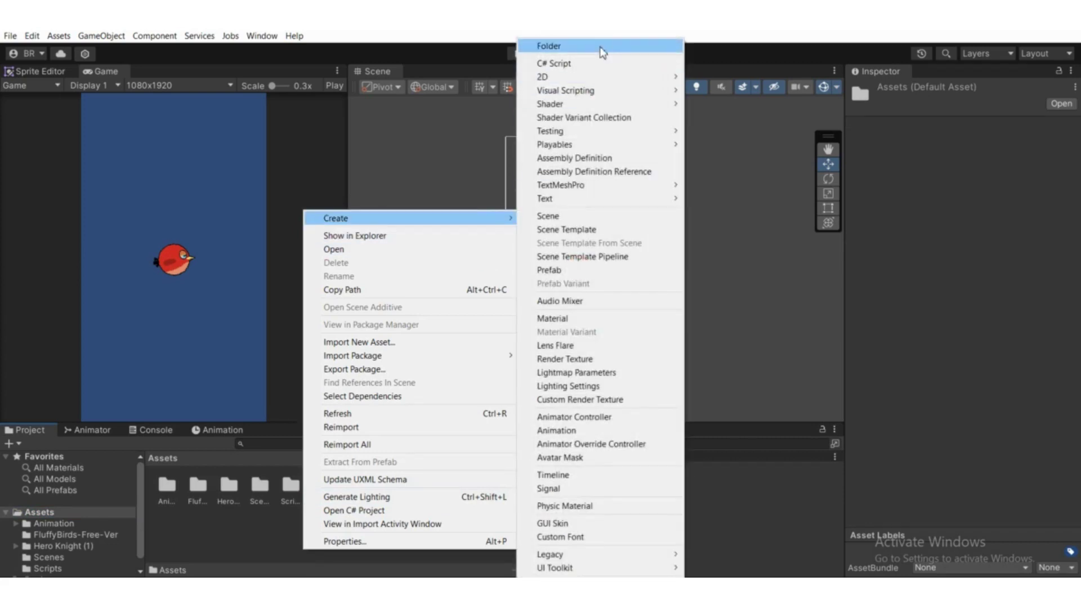
pyautogui.click(205, 535)
# Step: Create a new C# script in the Scripts folder and name it Bird
pyautogui.click(47, 568)
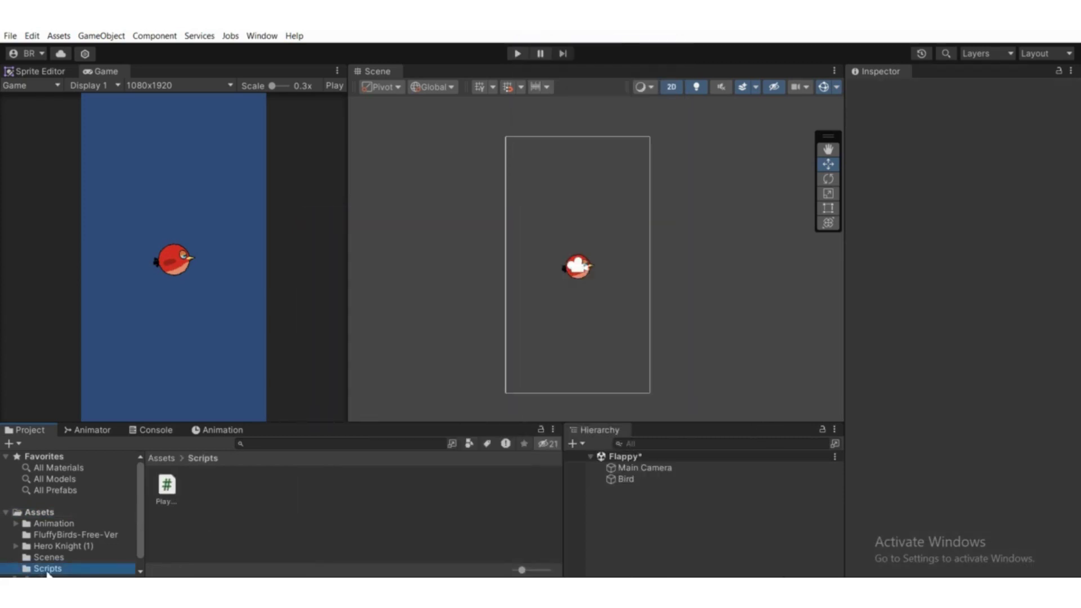
pyautogui.scroll(-1, 48, 569)
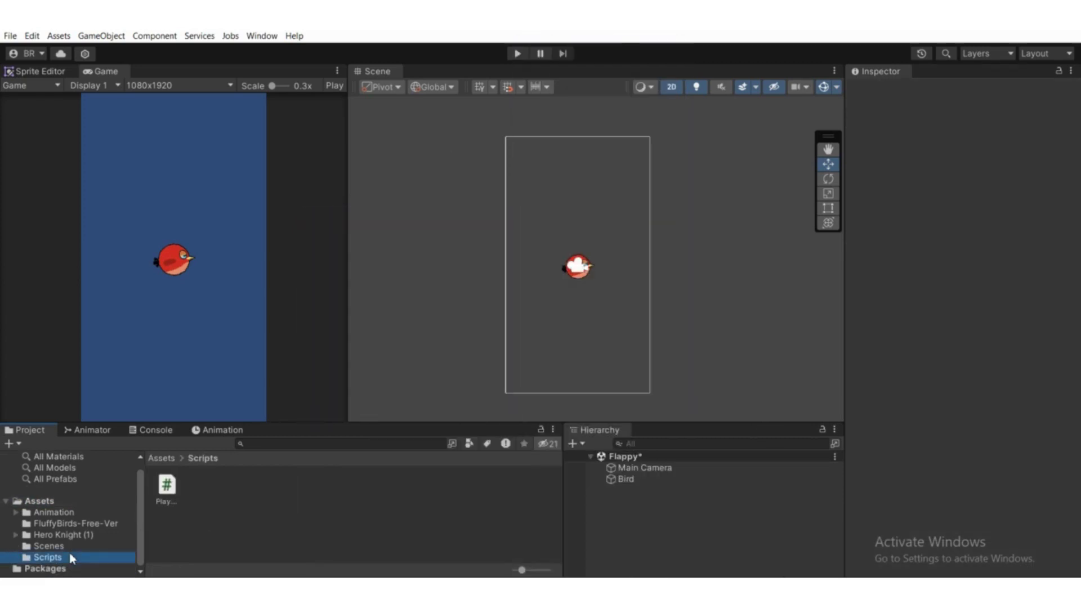
pyautogui.rightClick(310, 486)
pyautogui.moveTo(410, 162)
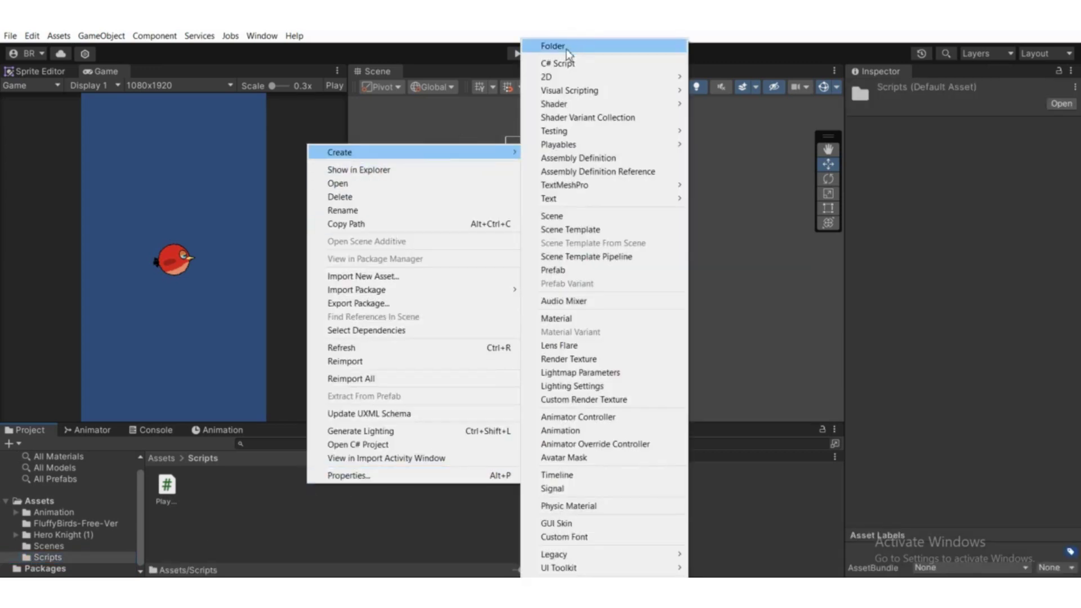
pyautogui.click(558, 63)
pyautogui.write('B')
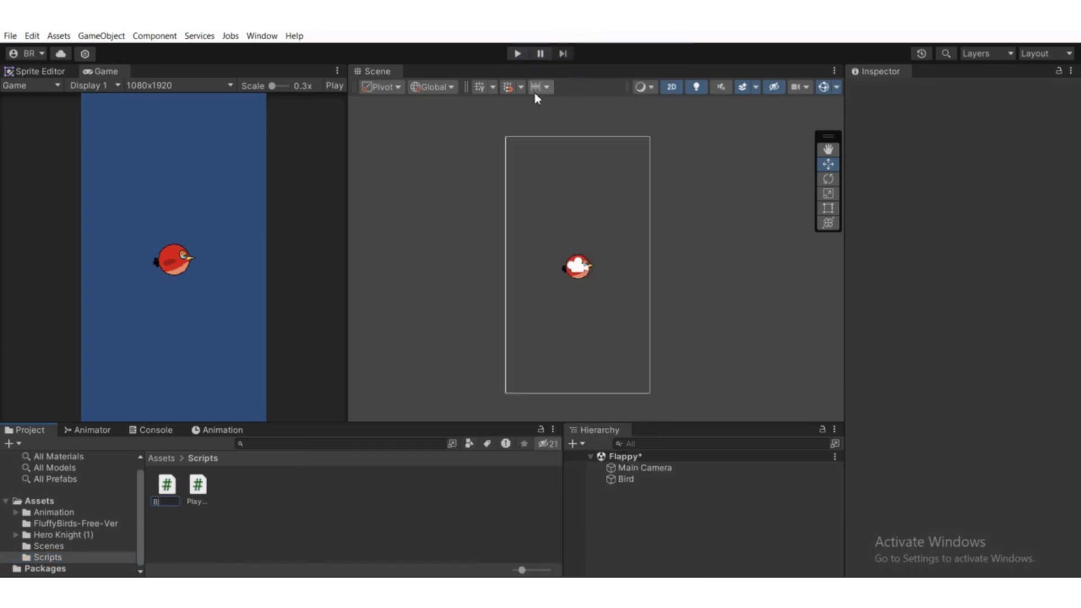
pyautogui.write('ird')
# Step: Confirm the name Bird so Unity compiles its default MonoBehaviour code
pyautogui.click(165, 489)
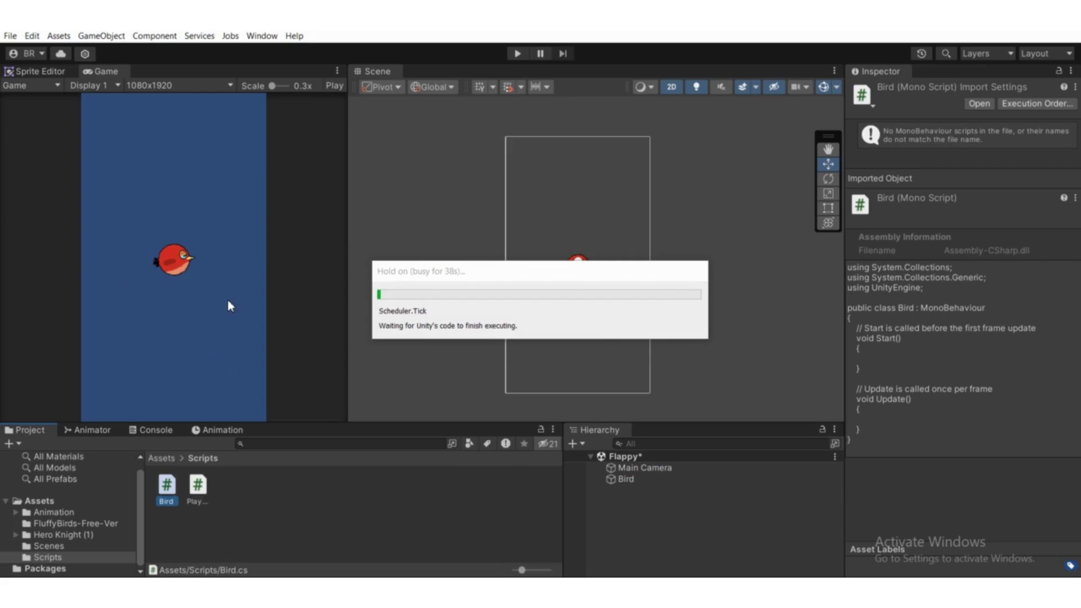
# Step: Select the Bird object, drag the Bird script onto it, then remove that component
pyautogui.click(626, 479)
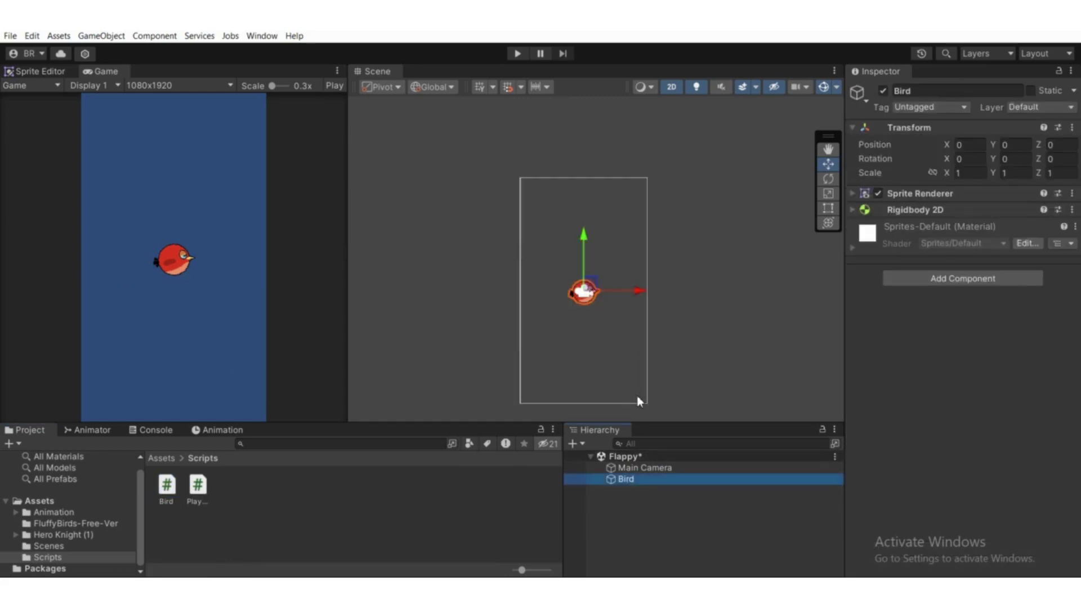
pyautogui.moveTo(166, 497); pyautogui.dragTo(932, 388)
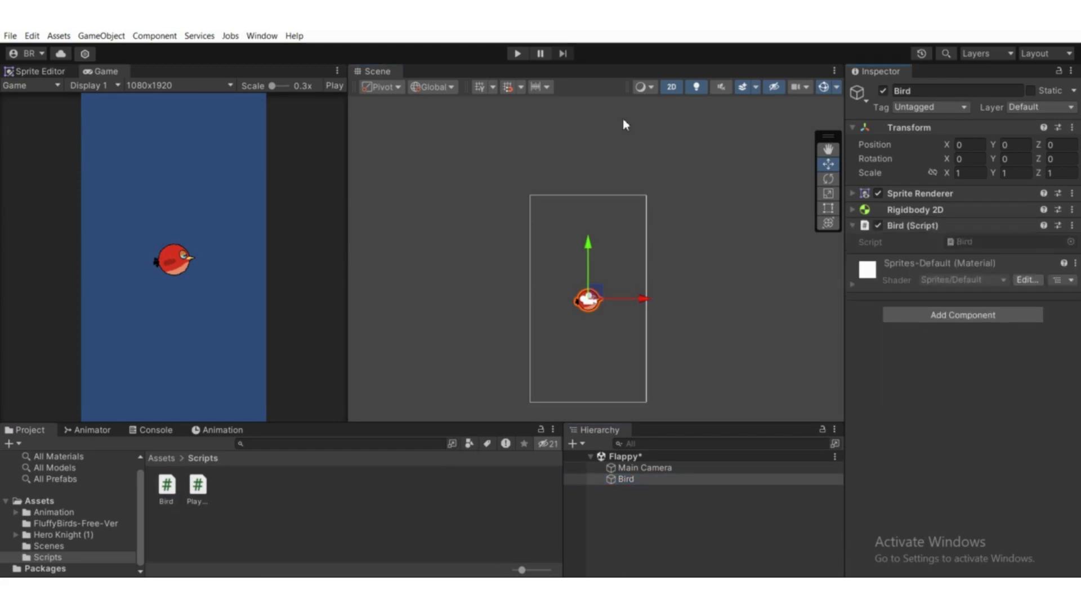
pyautogui.rightClick(930, 226)
pyautogui.click(955, 282)
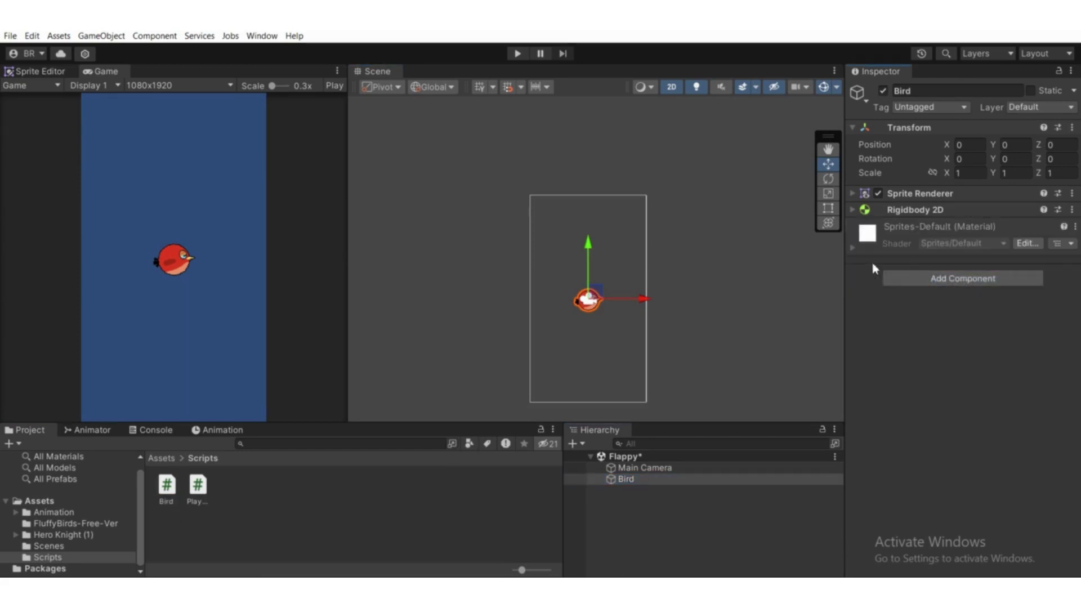
# Step: Add the Bird script through Add Component search 'bir' and open it in VS Code
pyautogui.click(900, 283)
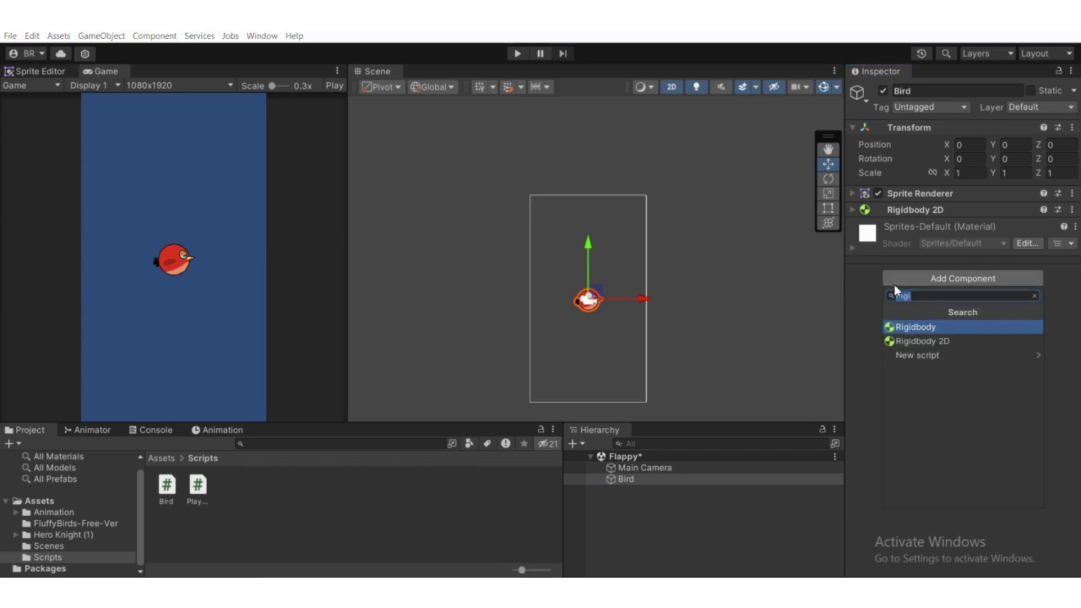
pyautogui.write('bir')
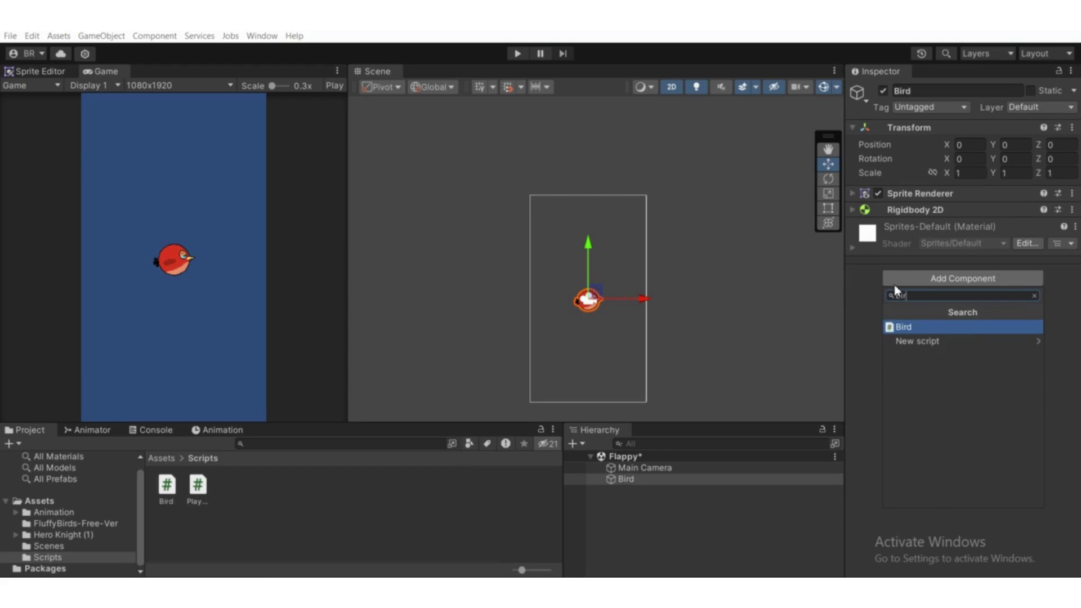
pyautogui.press('Return')
pyautogui.scroll(-2, 661, 249)
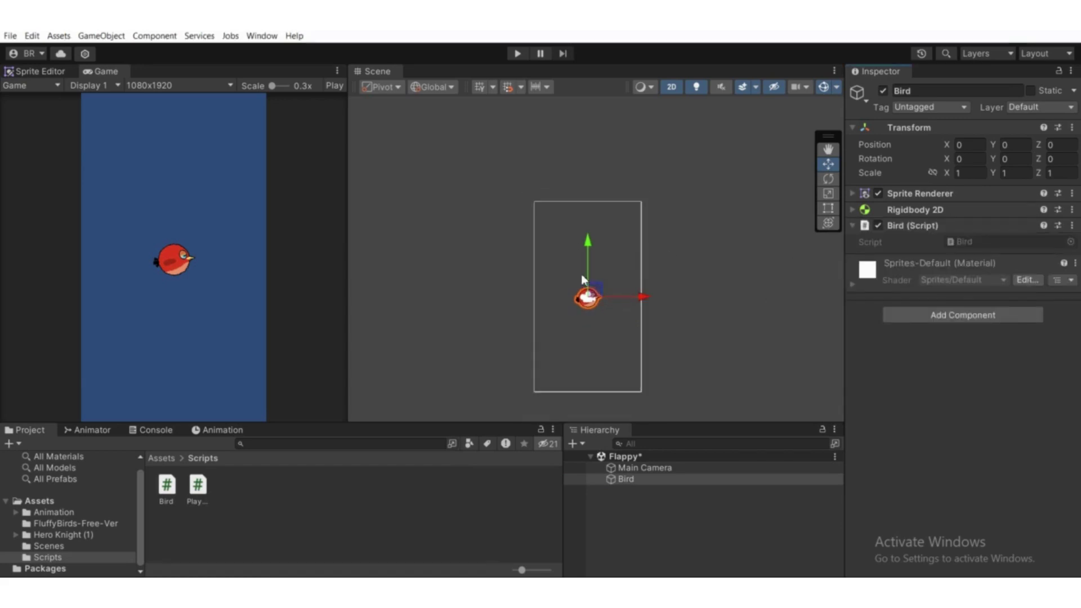
pyautogui.scroll(2, 581, 274)
pyautogui.click(959, 242)
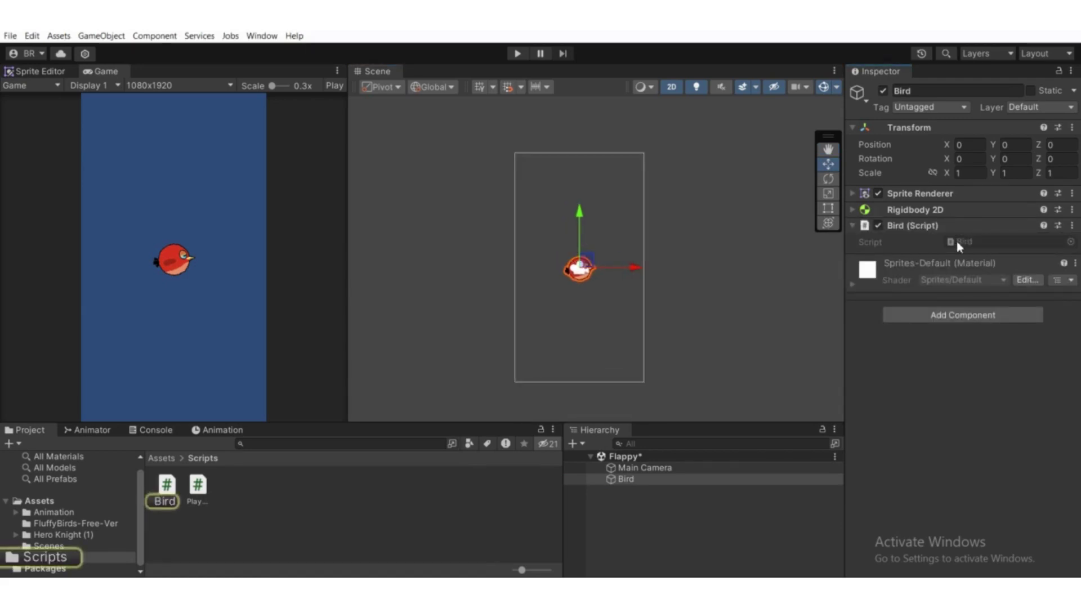
pyautogui.doubleClick(972, 241)
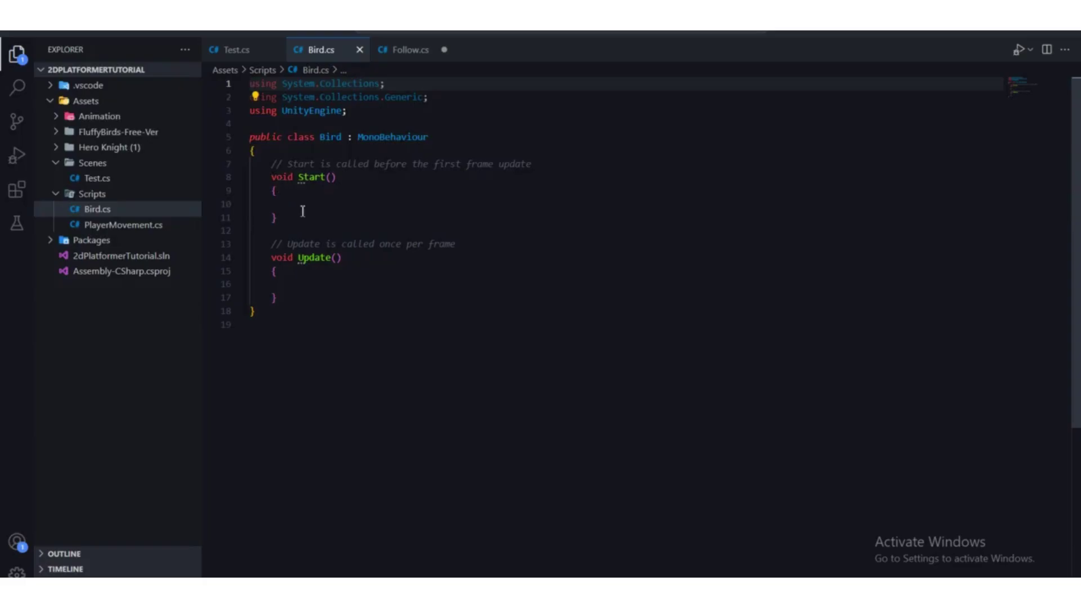
pyautogui.click(315, 205)
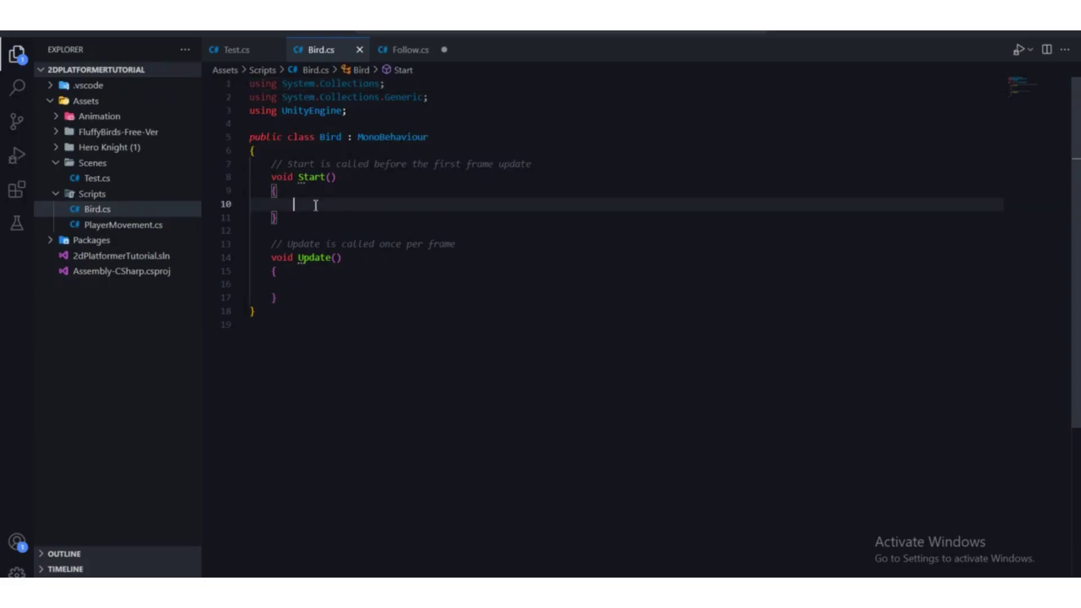
pyautogui.scroll(-1, 295, 212)
pyautogui.moveTo(293, 212); pyautogui.dragTo(272, 132)
pyautogui.scroll(1, 298, 215)
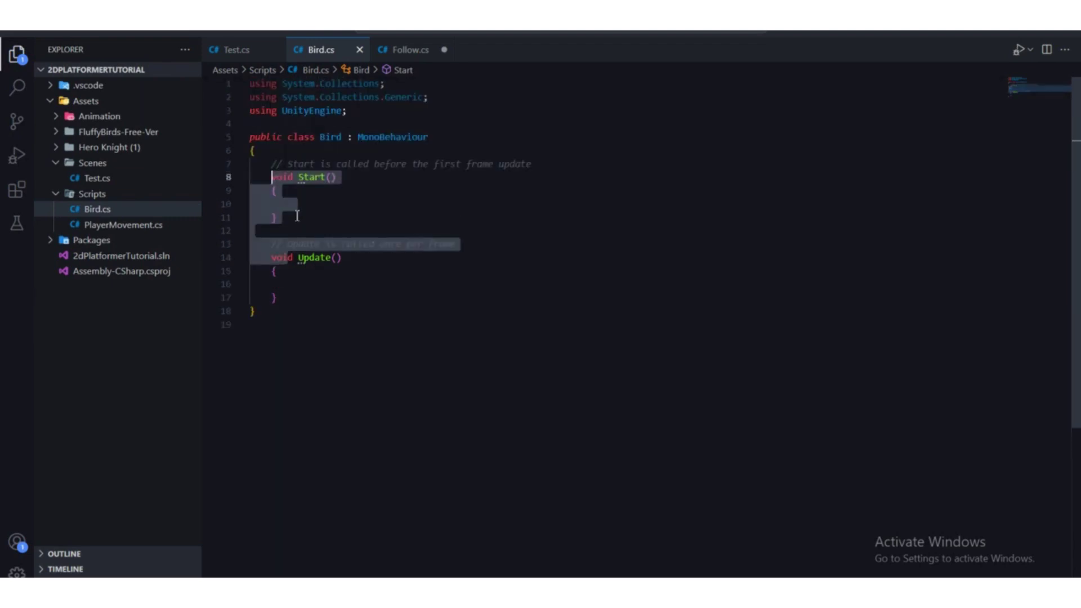
pyautogui.click(298, 216)
pyautogui.moveTo(298, 216); pyautogui.dragTo(272, 163)
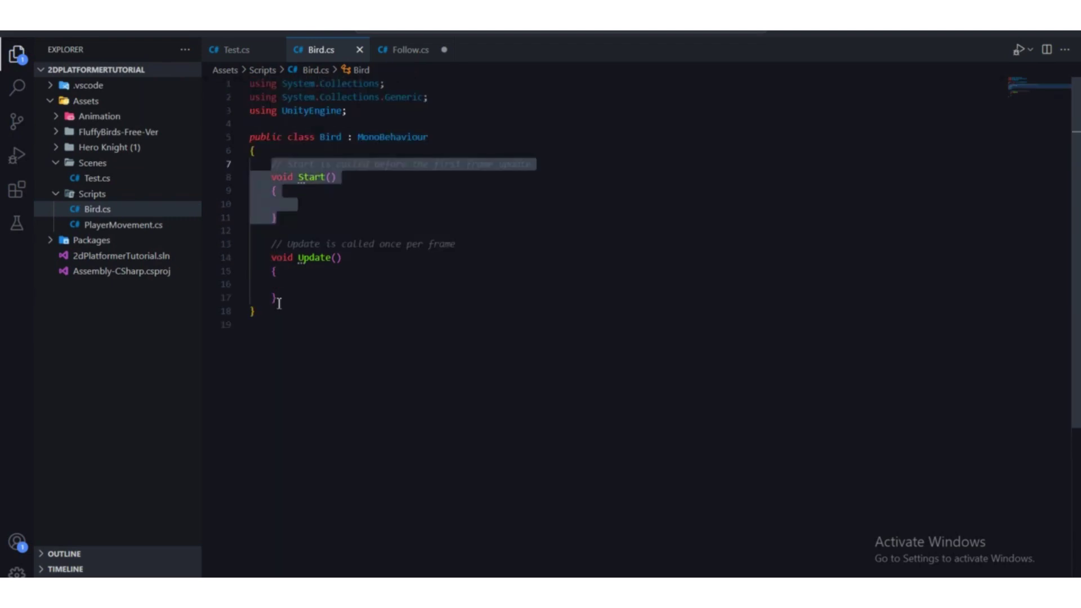
pyautogui.moveTo(298, 297); pyautogui.dragTo(272, 244)
pyautogui.moveTo(304, 211); pyautogui.dragTo(273, 166)
pyautogui.click(274, 217)
pyautogui.moveTo(275, 218); pyautogui.dragTo(277, 166)
pyautogui.moveTo(291, 302); pyautogui.dragTo(273, 244)
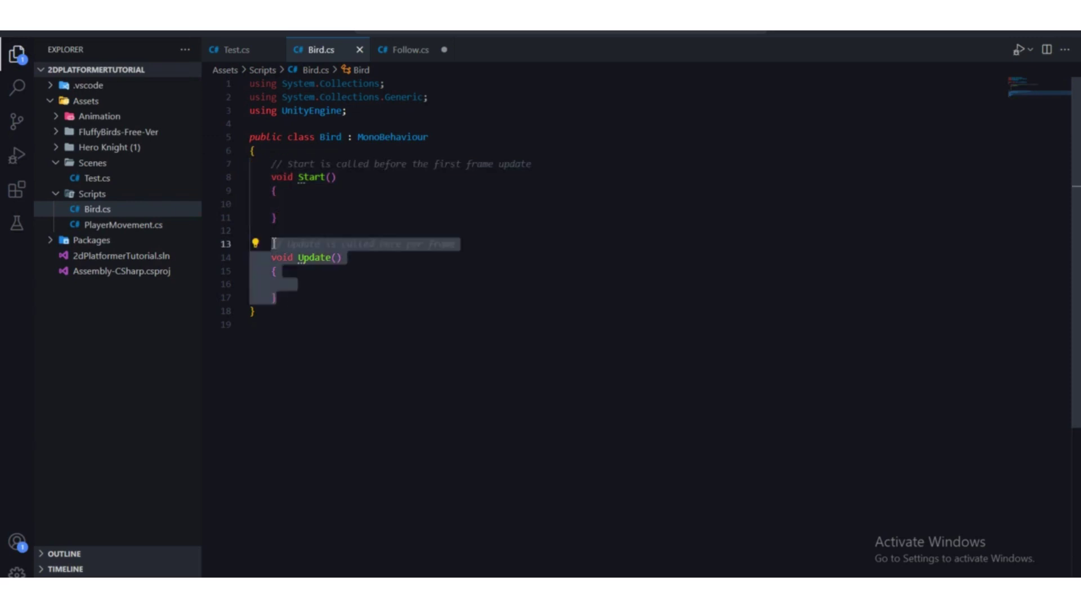
pyautogui.click(284, 297)
pyautogui.moveTo(284, 297); pyautogui.dragTo(271, 244)
pyautogui.click(310, 289)
pyautogui.moveTo(304, 307); pyautogui.dragTo(272, 243)
pyautogui.click(301, 286)
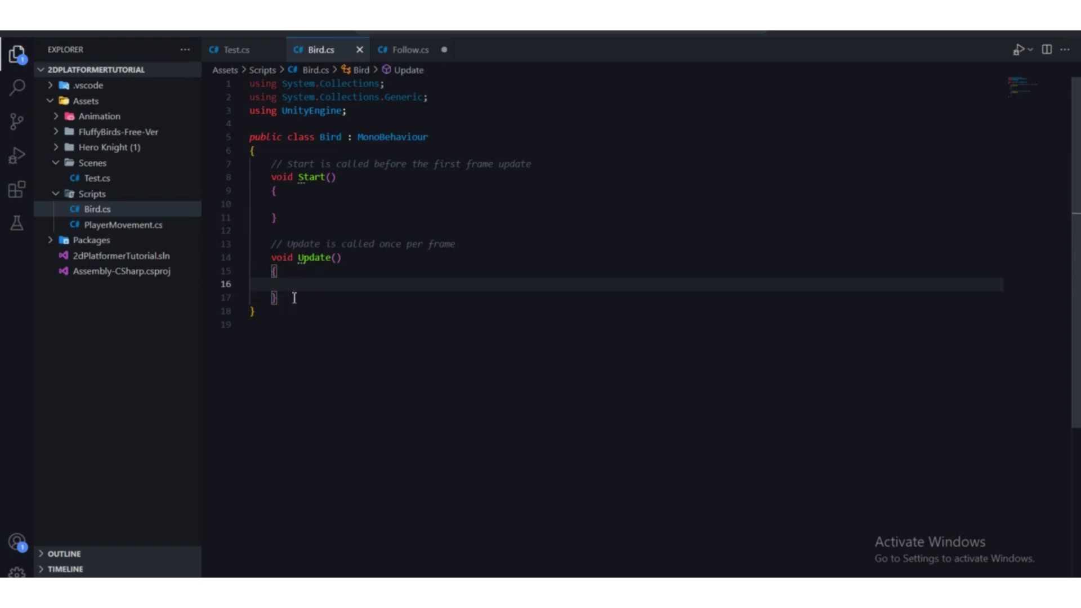
pyautogui.moveTo(284, 297); pyautogui.dragTo(272, 164)
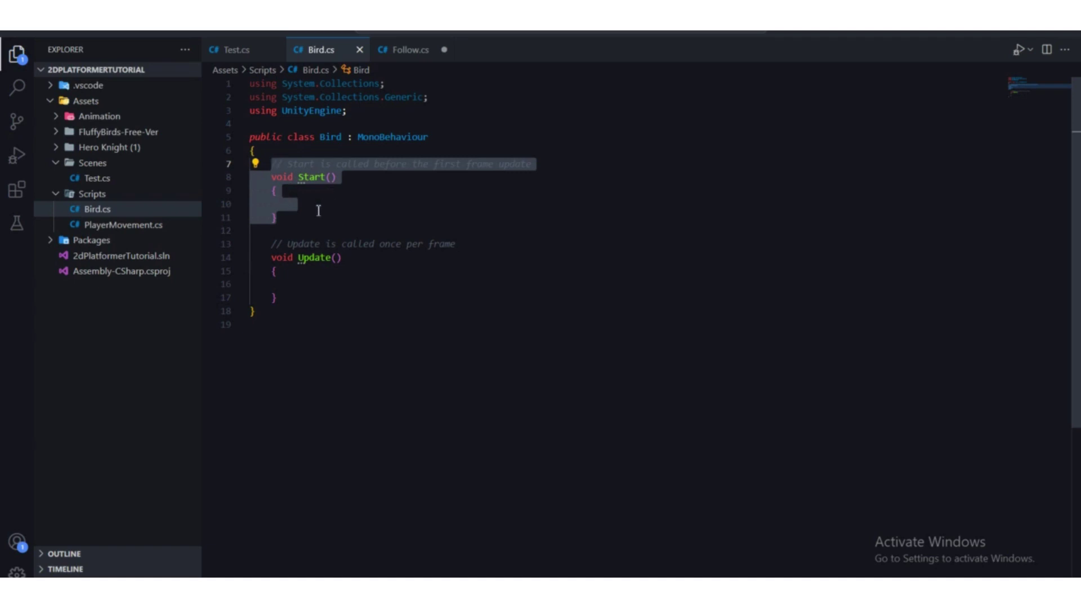
pyautogui.click(383, 122)
pyautogui.moveTo(432, 97); pyautogui.dragTo(243, 71)
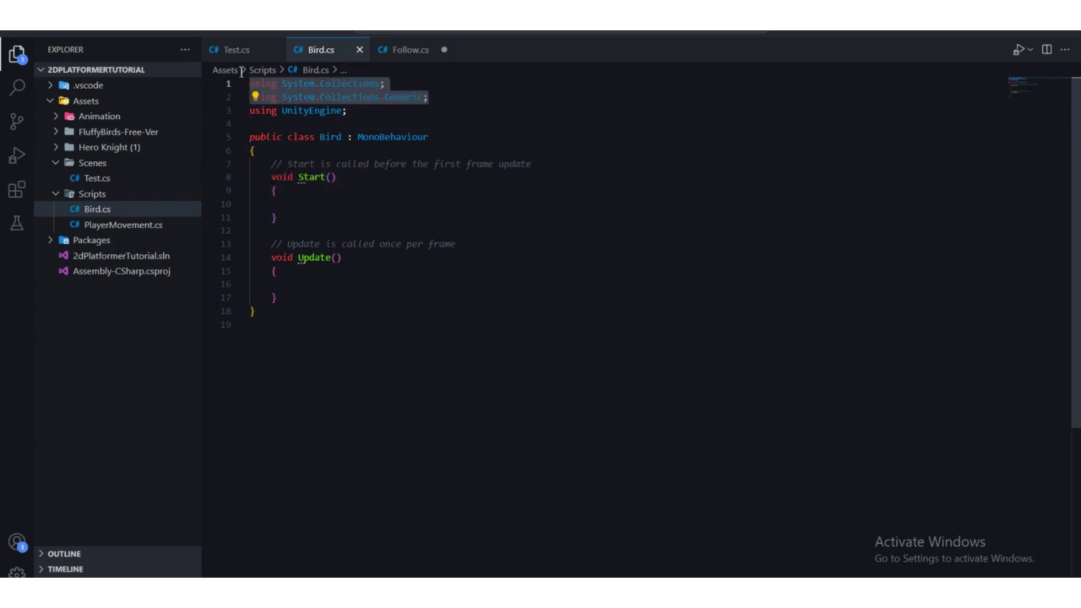